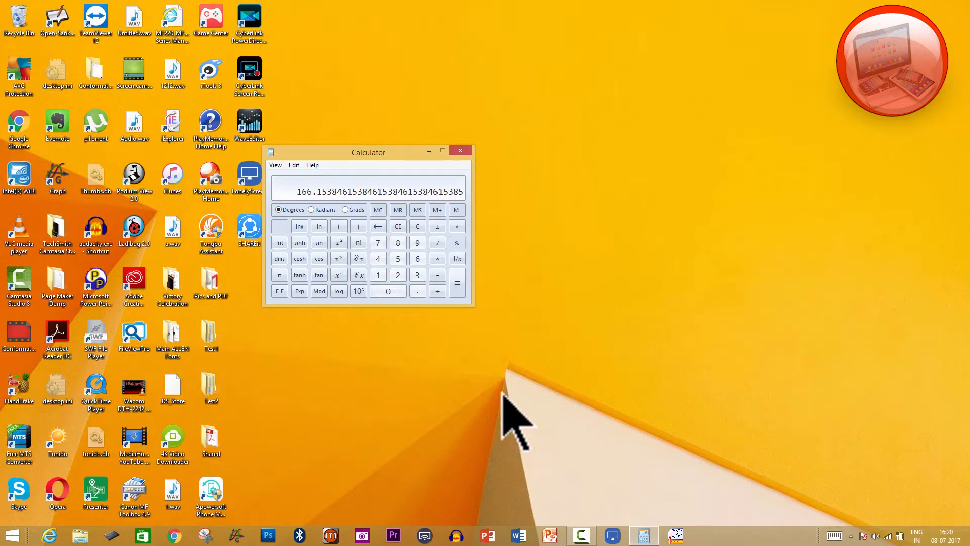
# Close the calculator, create a blank PowerPoint presentation and delete the slide's title and subtitle placeholders.
pyautogui.click(461, 150)
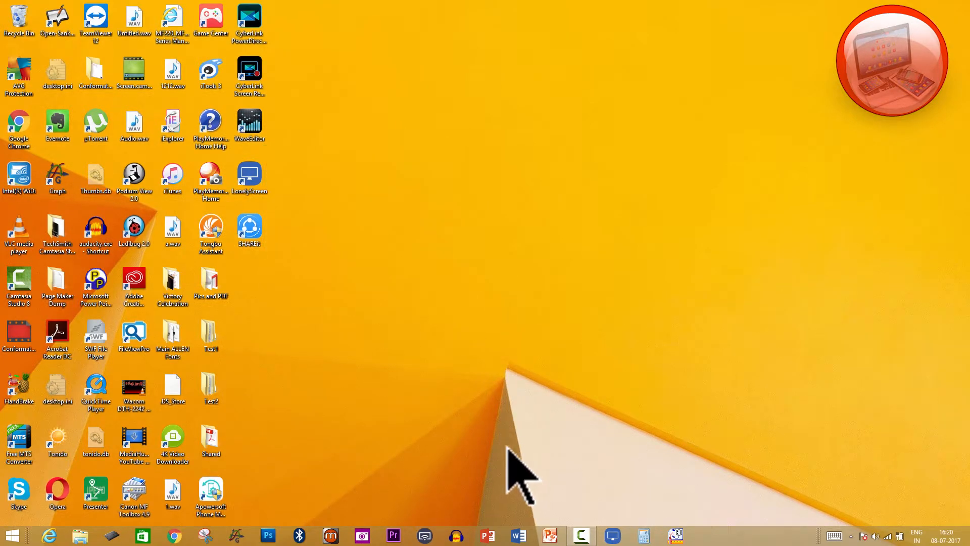
pyautogui.click(486, 538)
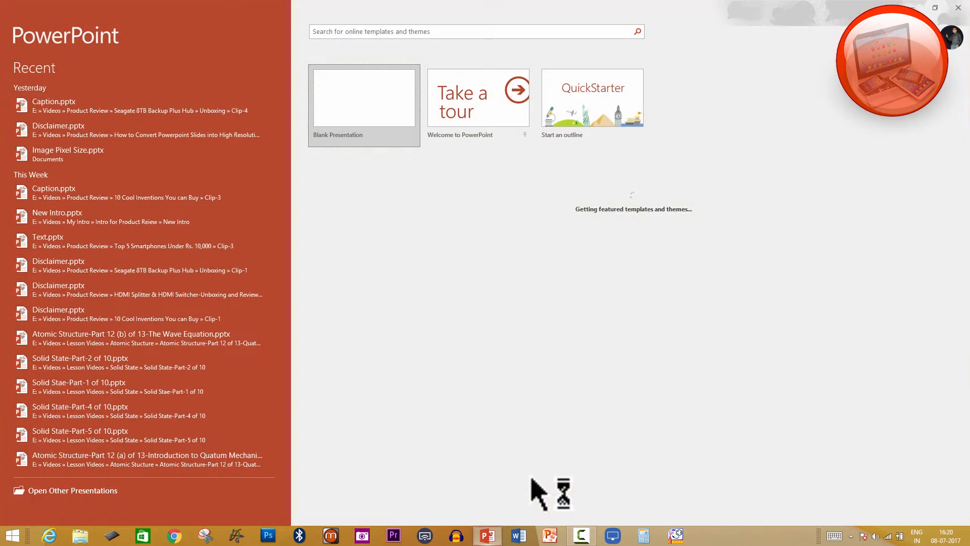
pyautogui.click(389, 108)
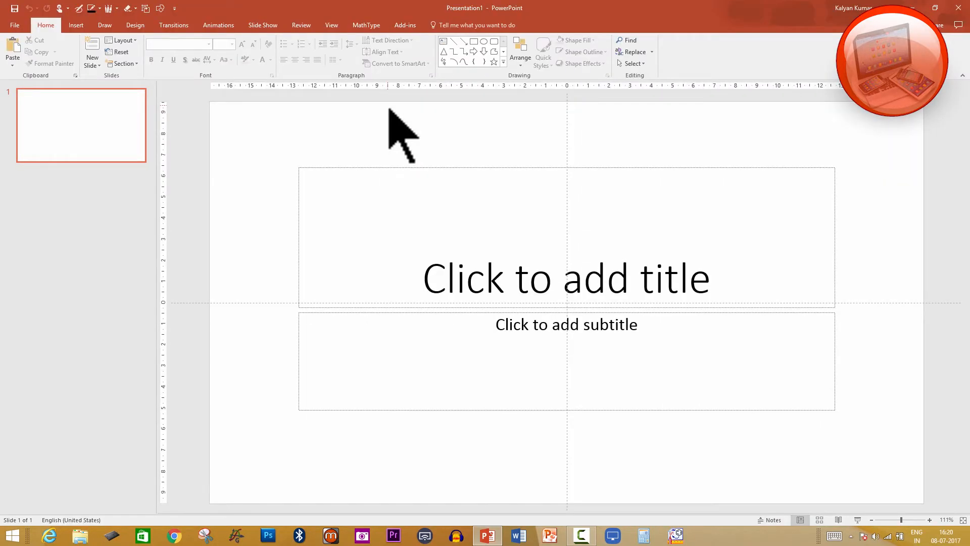
pyautogui.moveTo(251, 142); pyautogui.dragTo(864, 461)
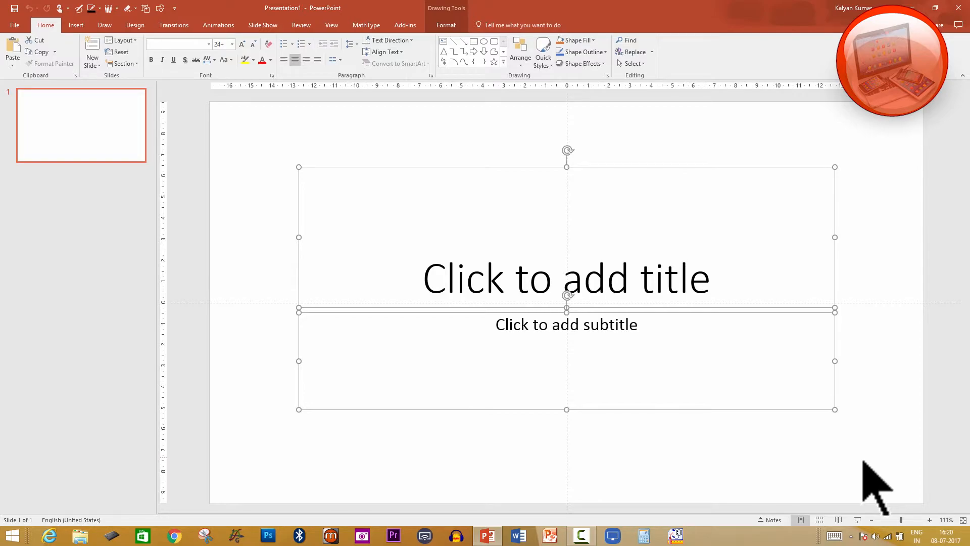
pyautogui.press('Delete')
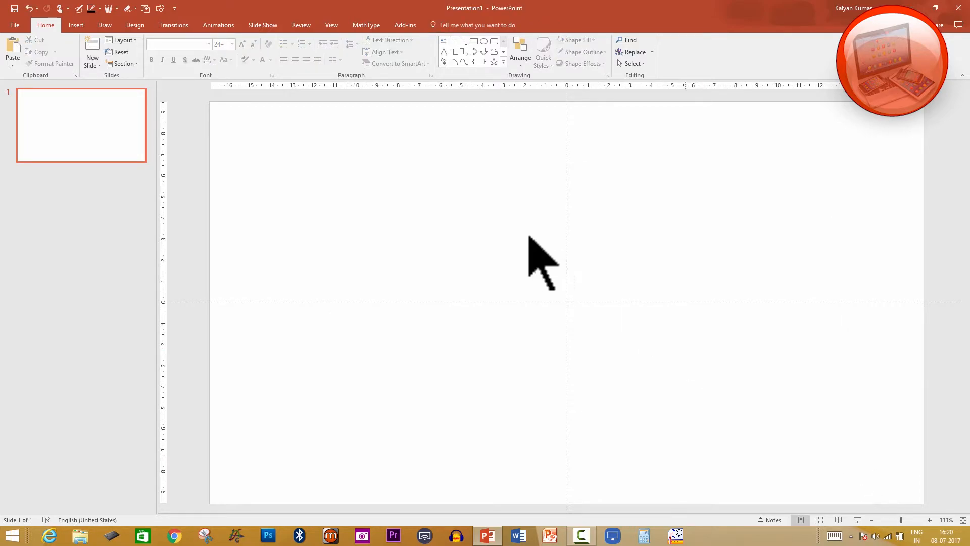
# Insert the flower picture 1.png from the Pictures folder onto the empty slide.
pyautogui.click(76, 26)
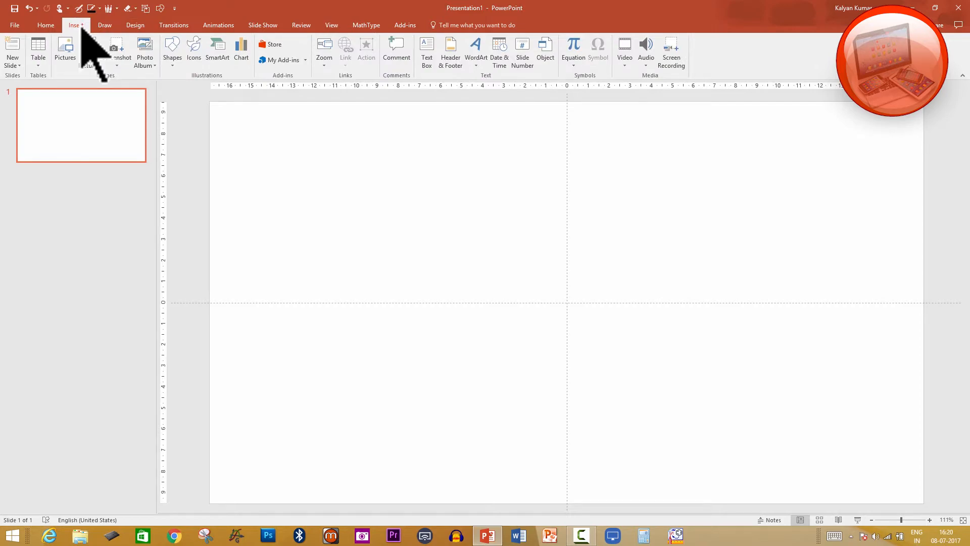
pyautogui.click(64, 55)
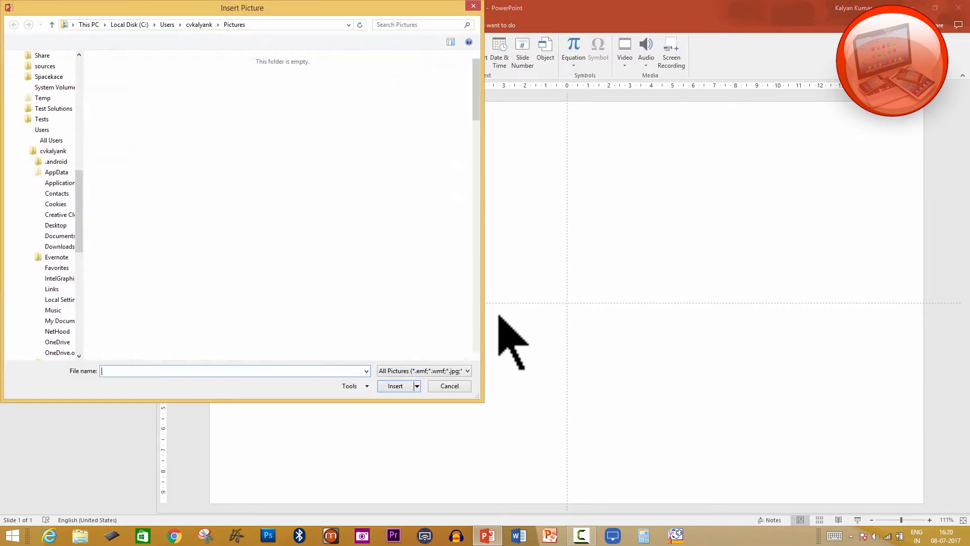
pyautogui.click(235, 161)
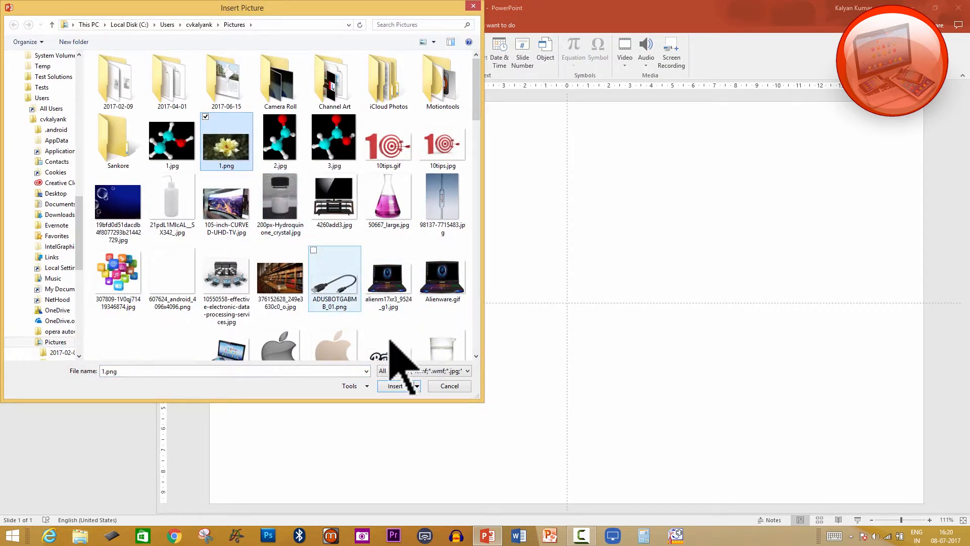
pyautogui.click(397, 386)
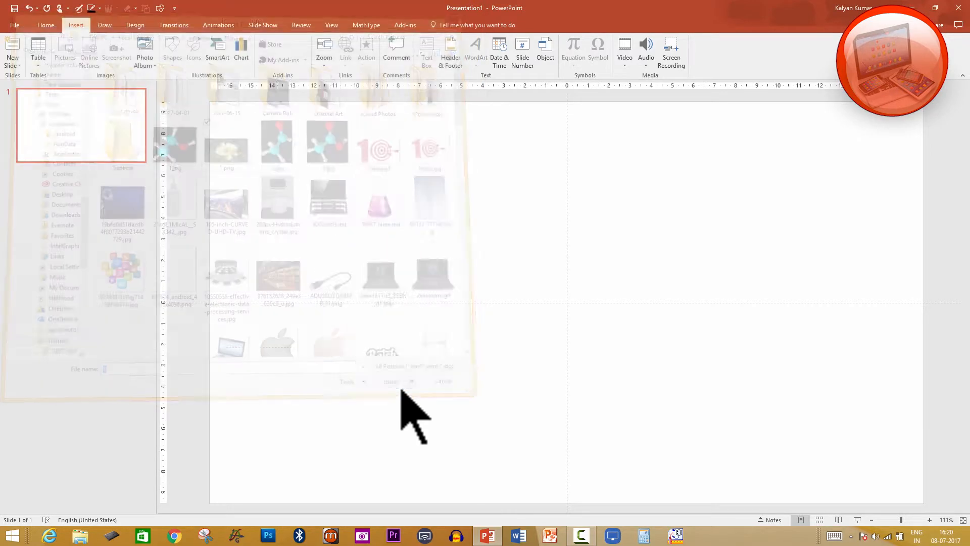
pyautogui.click(558, 461)
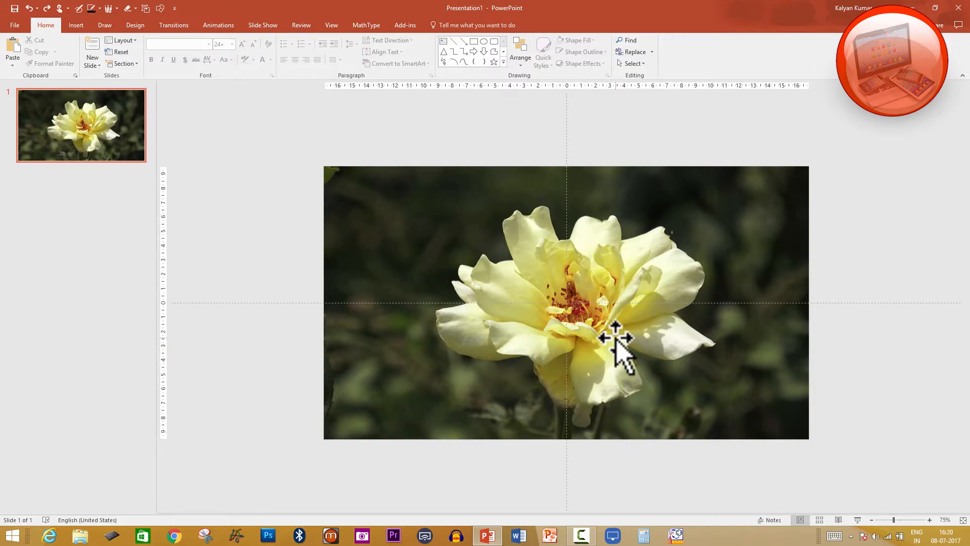
# Export only the current slide to the Desktop as a JPEG (*.jpg) image named Flower-1.
pyautogui.click(15, 25)
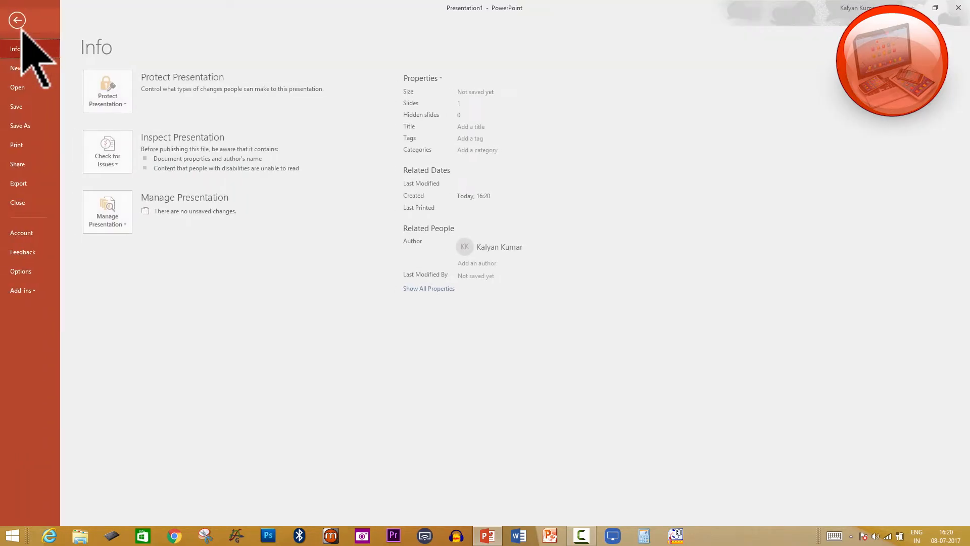
pyautogui.click(32, 126)
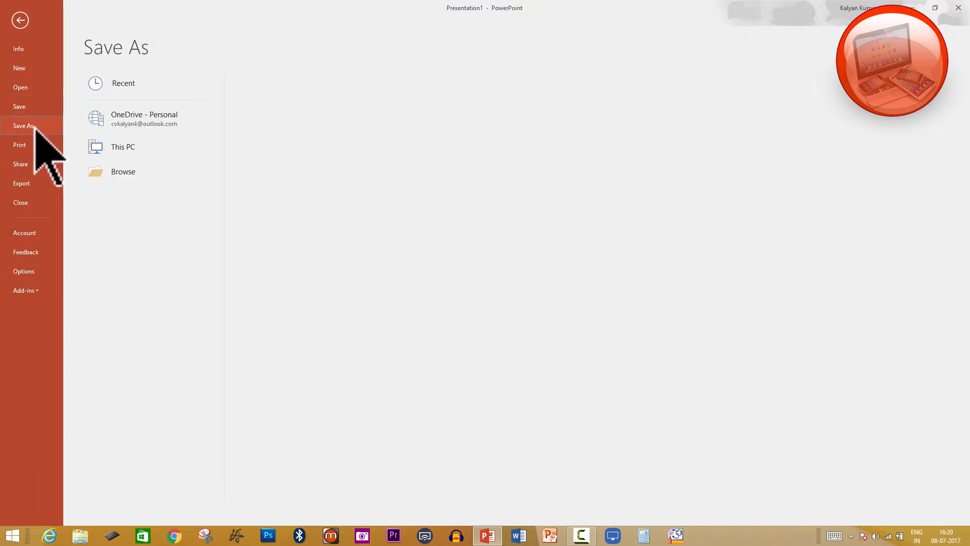
pyautogui.click(151, 202)
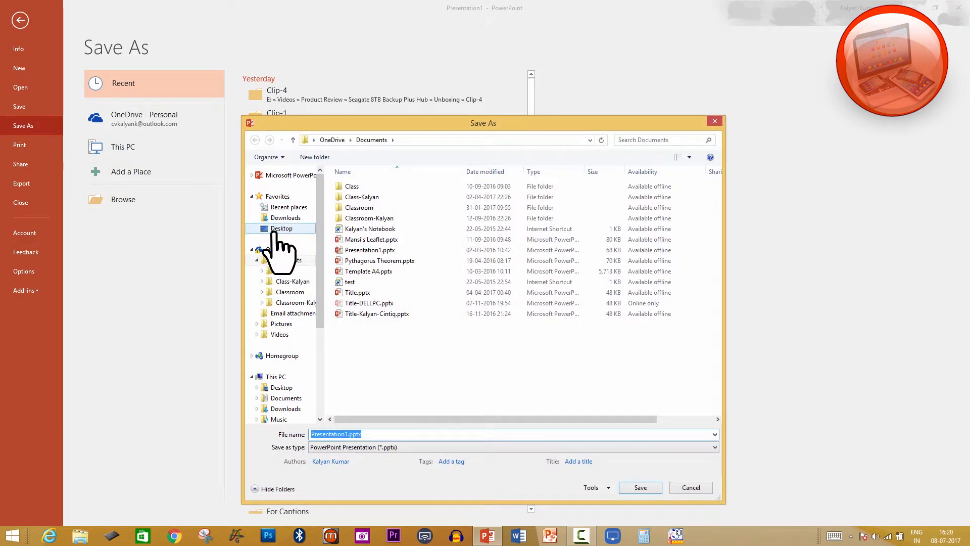
pyautogui.click(281, 229)
pyautogui.click(391, 432)
pyautogui.write('Flower-1')
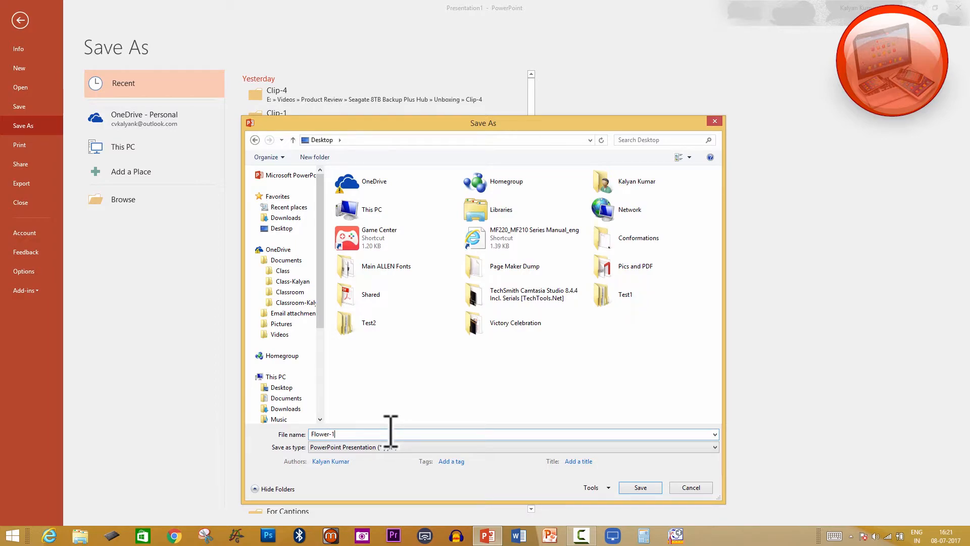
pyautogui.click(614, 447)
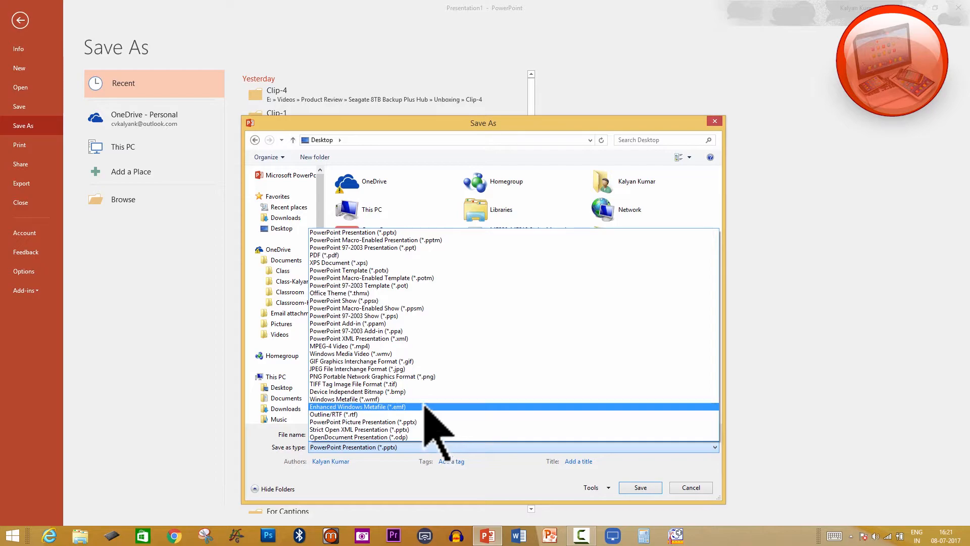
pyautogui.click(386, 369)
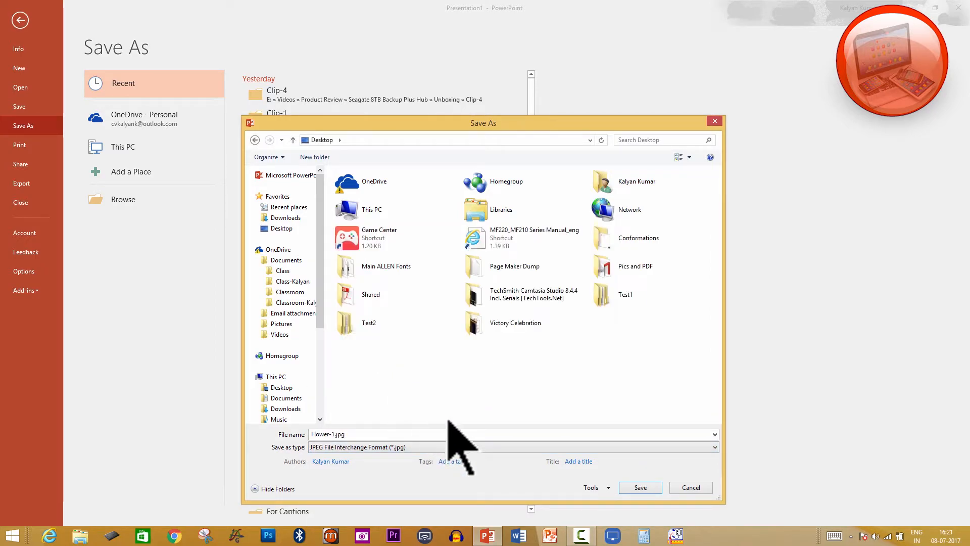
pyautogui.click(643, 490)
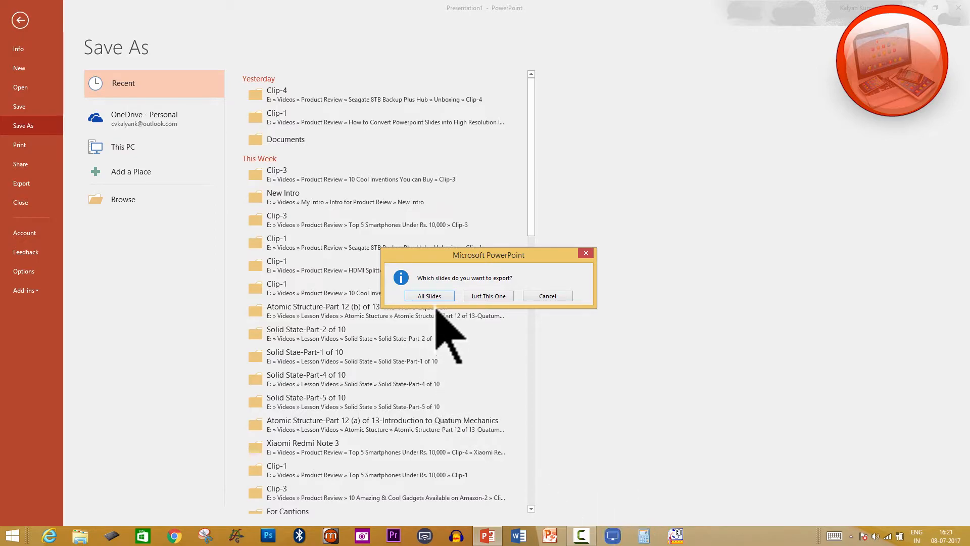
pyautogui.click(488, 296)
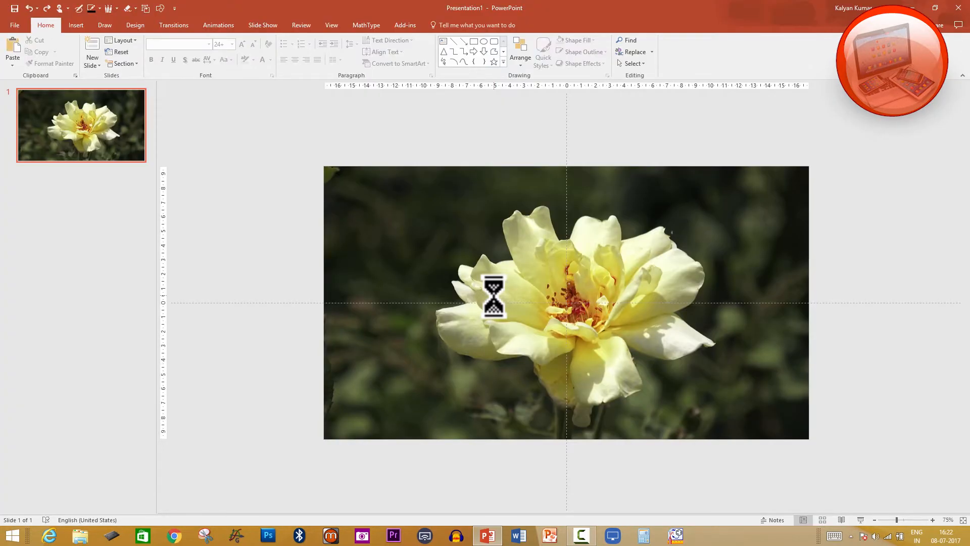
# Examine the file size, pixel dimensions and dpi resolution in the properties of Flower-1.jpg on the desktop.
pyautogui.click(957, 7)
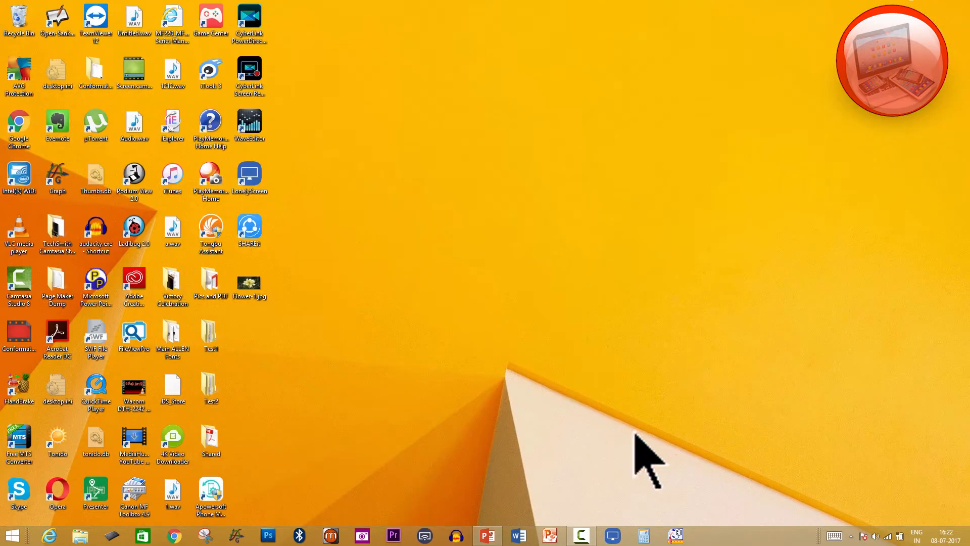
pyautogui.click(246, 290)
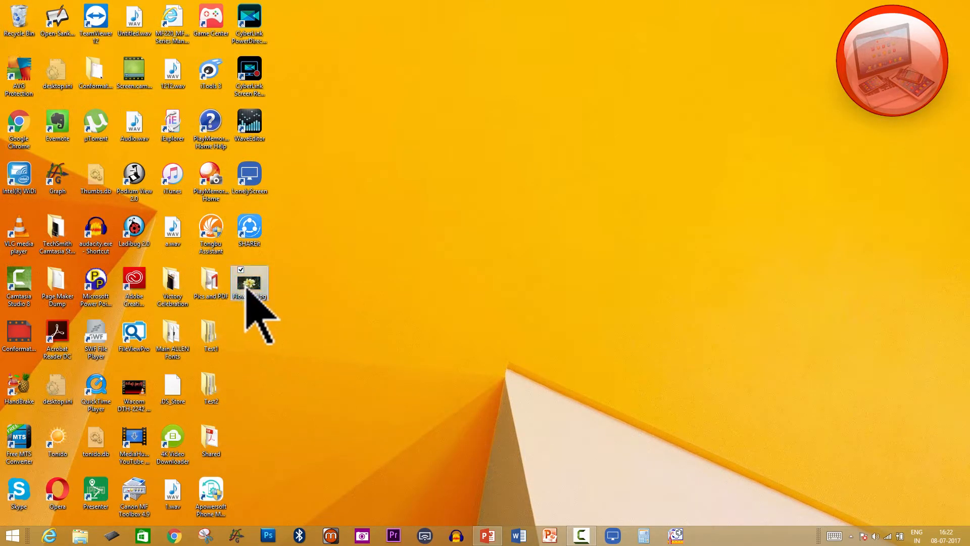
pyautogui.rightClick(253, 291)
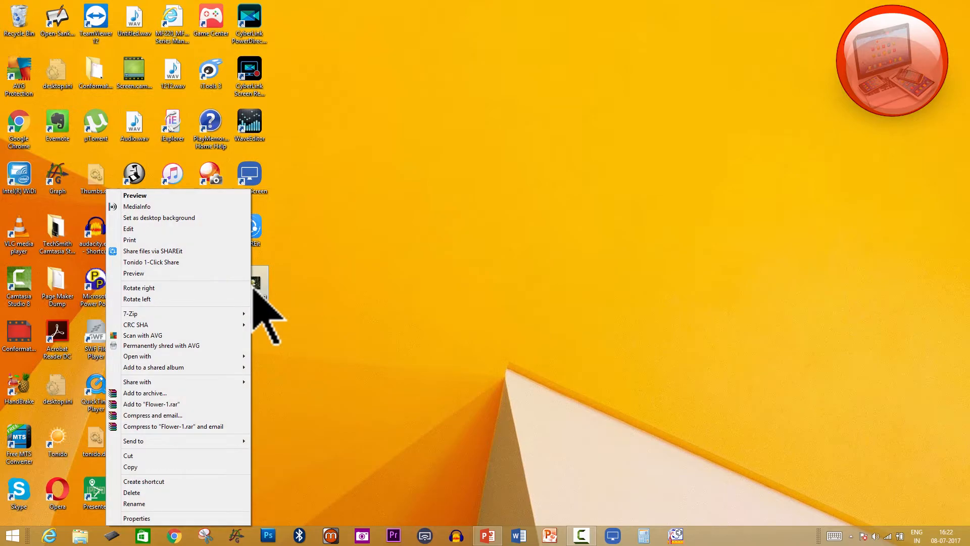
pyautogui.click(221, 516)
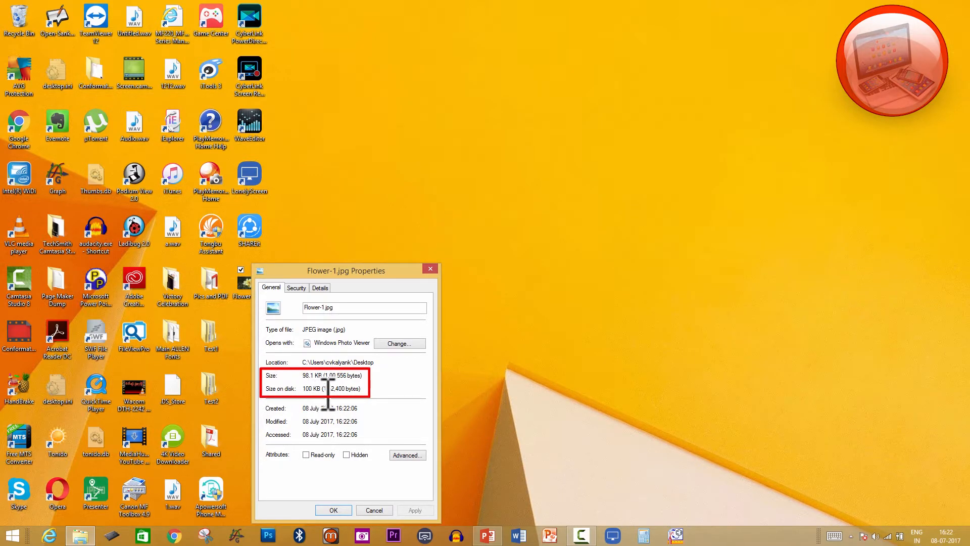
pyautogui.click(320, 288)
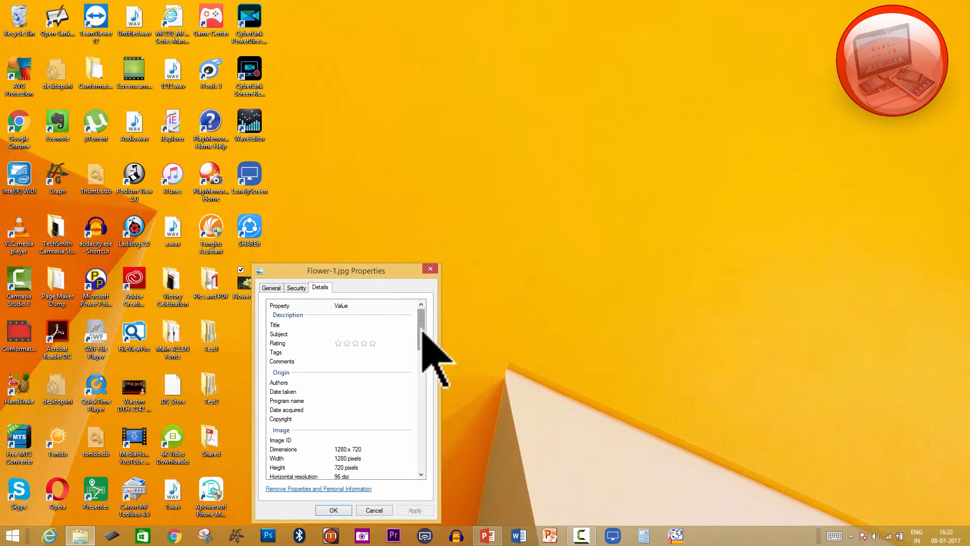
pyautogui.scroll(-4, 422, 331)
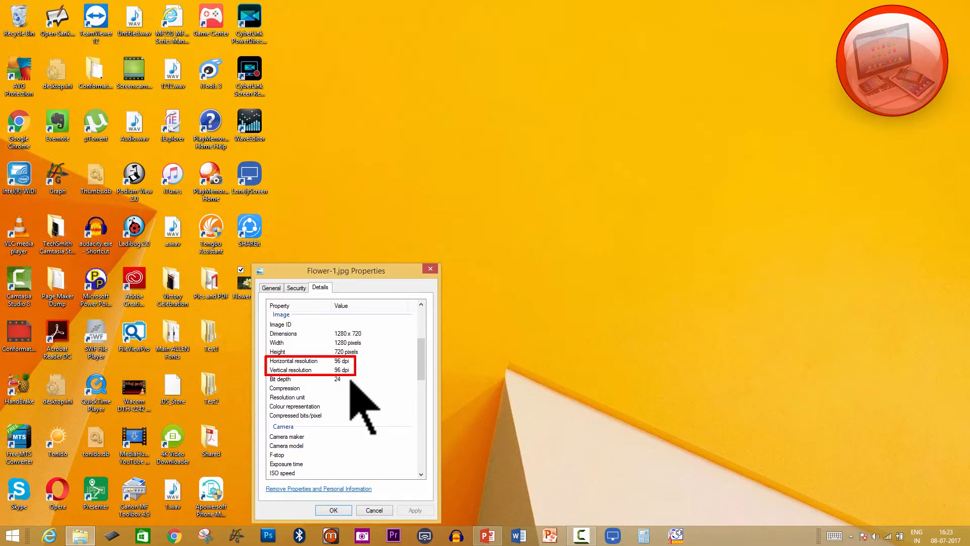
pyautogui.moveTo(421, 345); pyautogui.dragTo(421, 434)
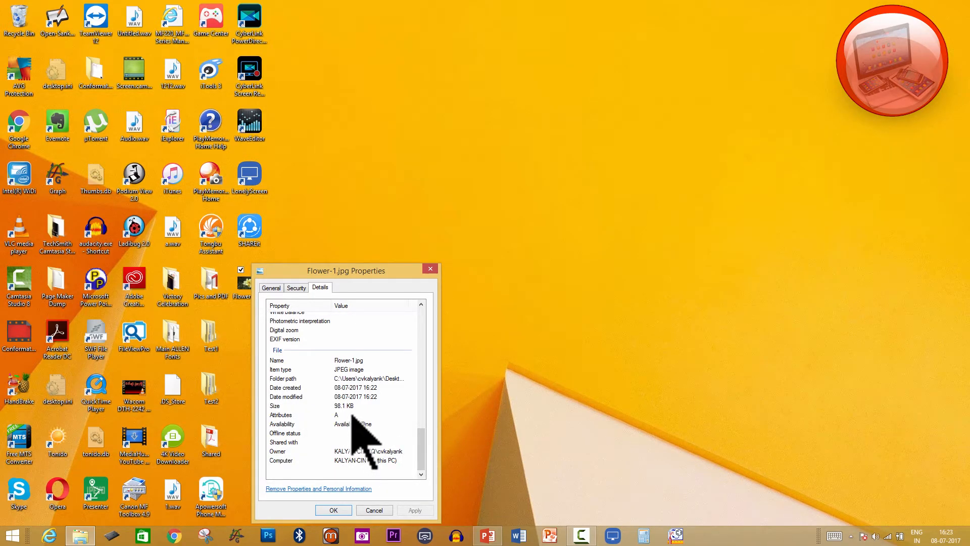
pyautogui.moveTo(422, 441); pyautogui.dragTo(434, 349)
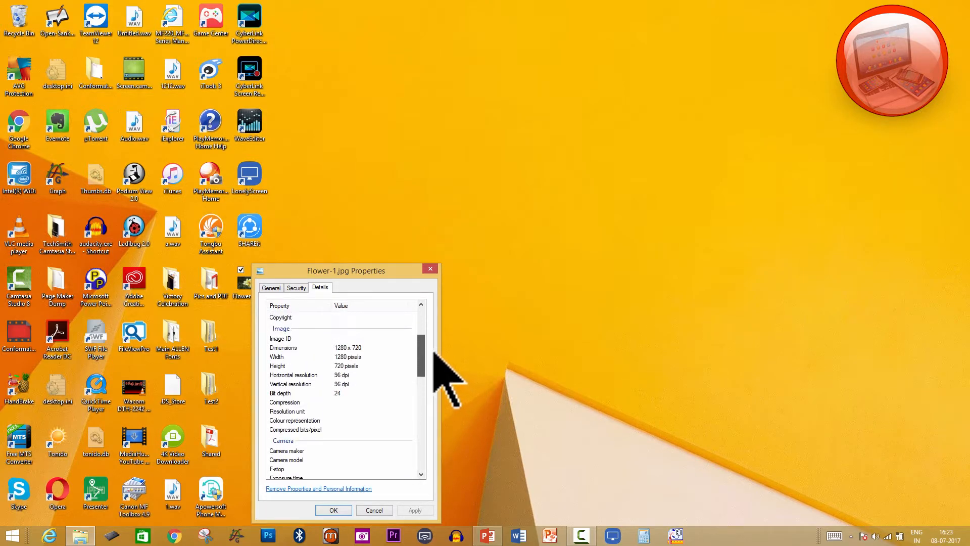
pyautogui.click(383, 510)
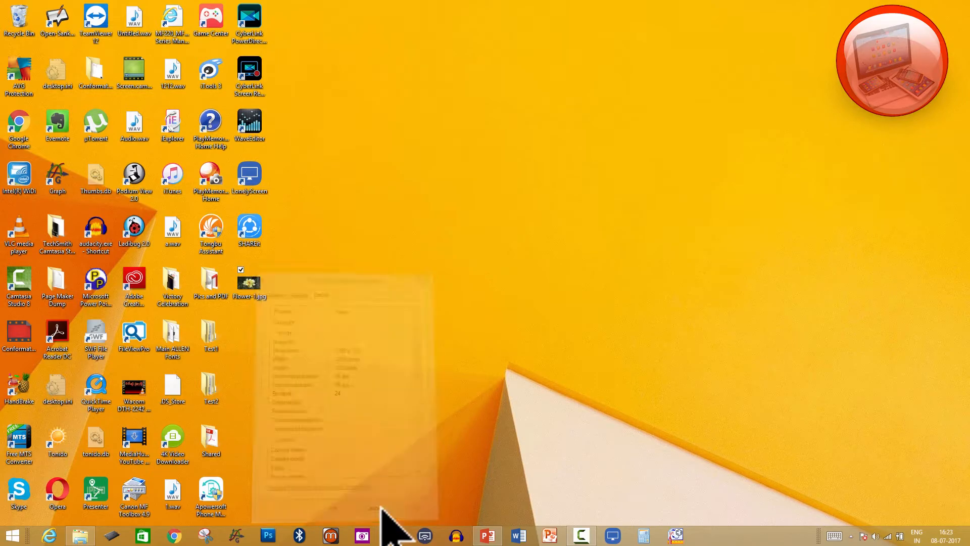
# Switch back to PowerPoint, save the presentation to the Desktop as Flower in PowerPoint Presentation format, and restore the window to a smaller size.
pyautogui.click(488, 536)
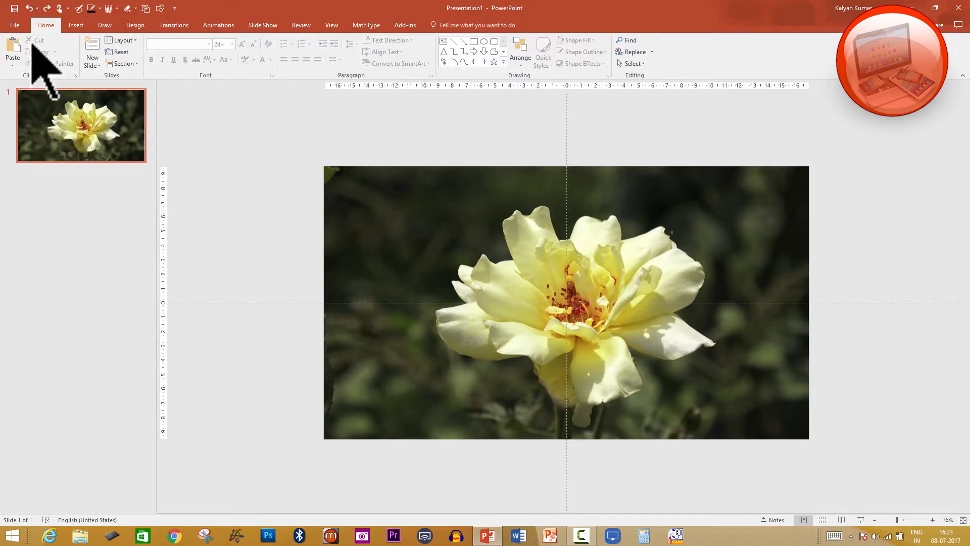
pyautogui.click(16, 25)
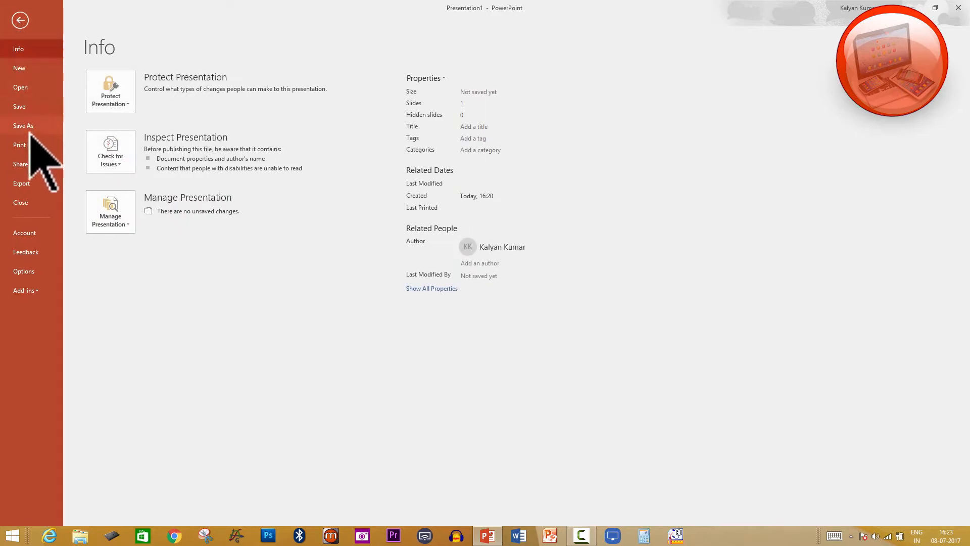
pyautogui.click(30, 131)
pyautogui.click(181, 208)
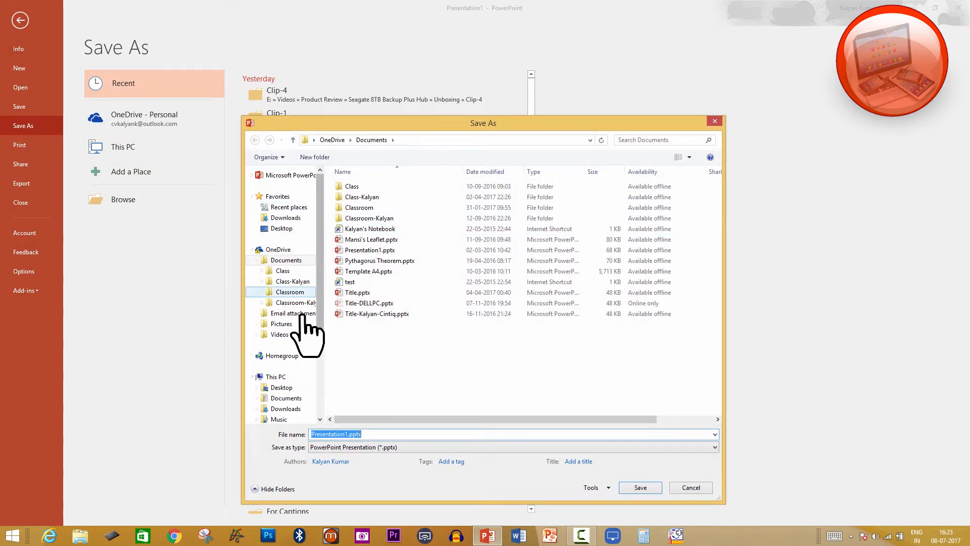
pyautogui.click(286, 388)
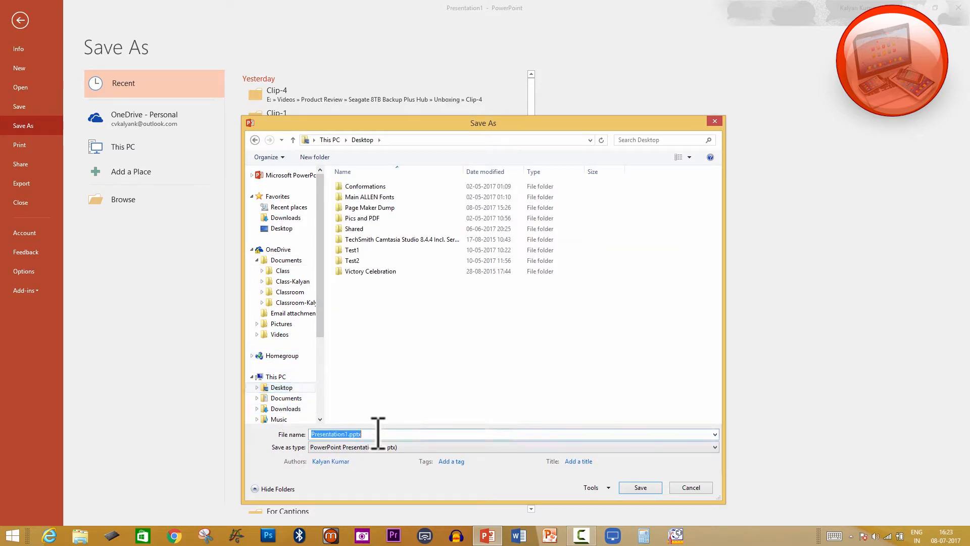
pyautogui.write('Flower')
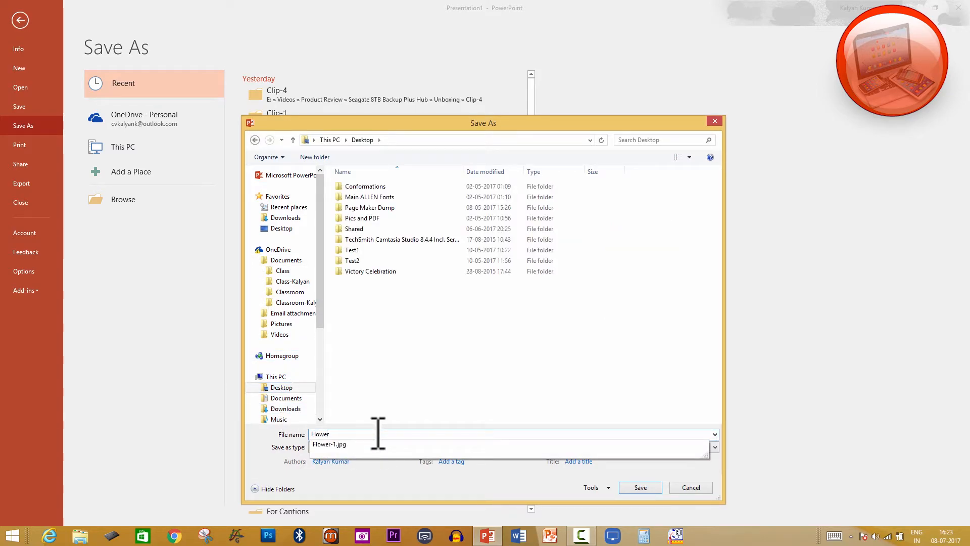
pyautogui.click(449, 404)
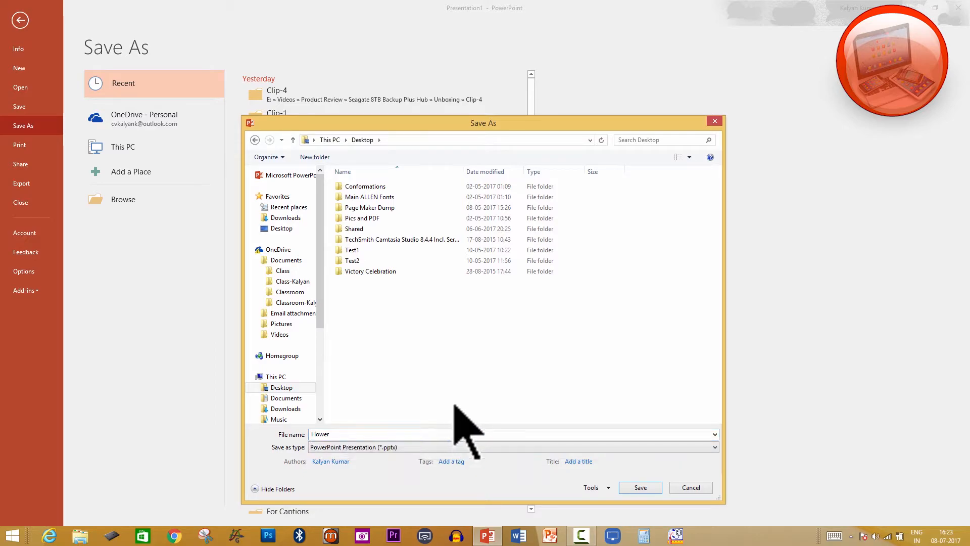
pyautogui.click(641, 488)
pyautogui.press('Escape')
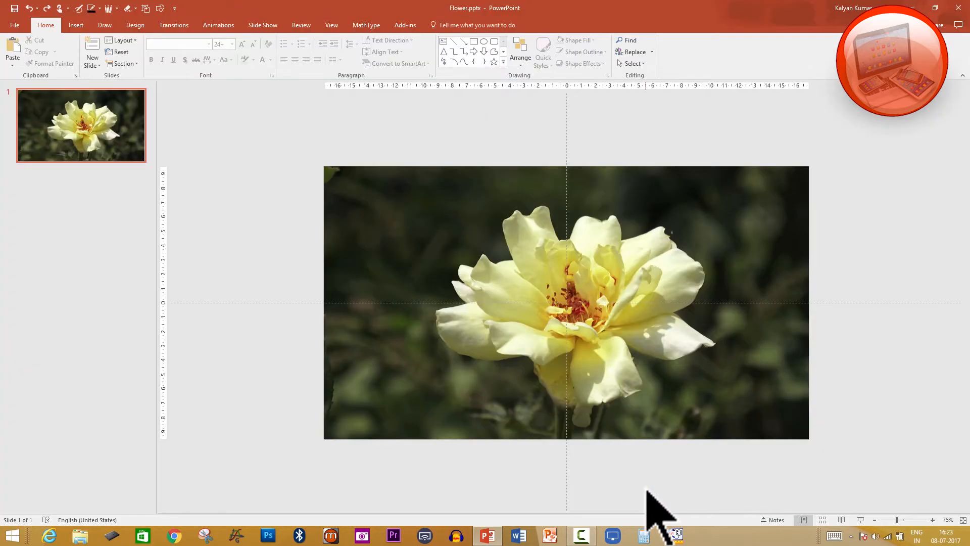
pyautogui.click(936, 6)
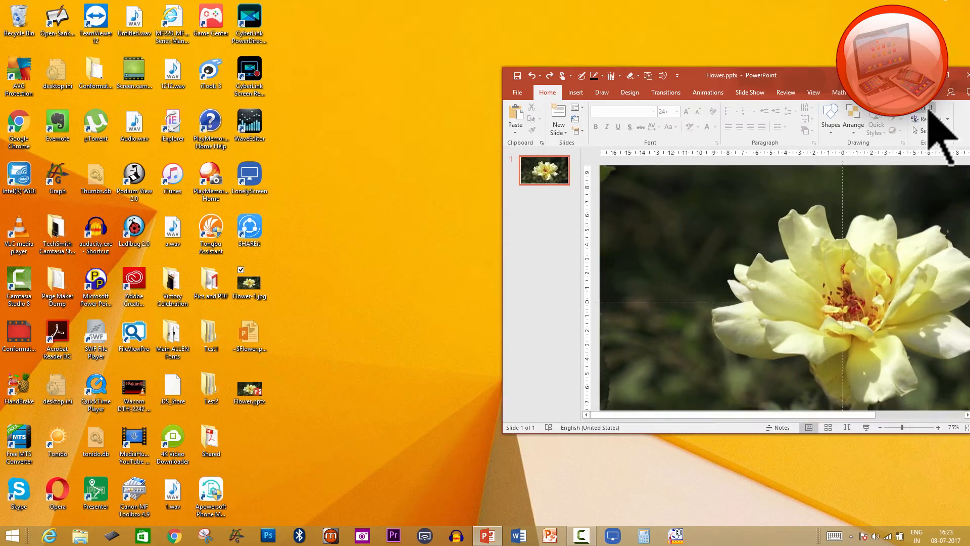
# Close PowerPoint and launch the Registry Editor by running regedit.
pyautogui.click(947, 75)
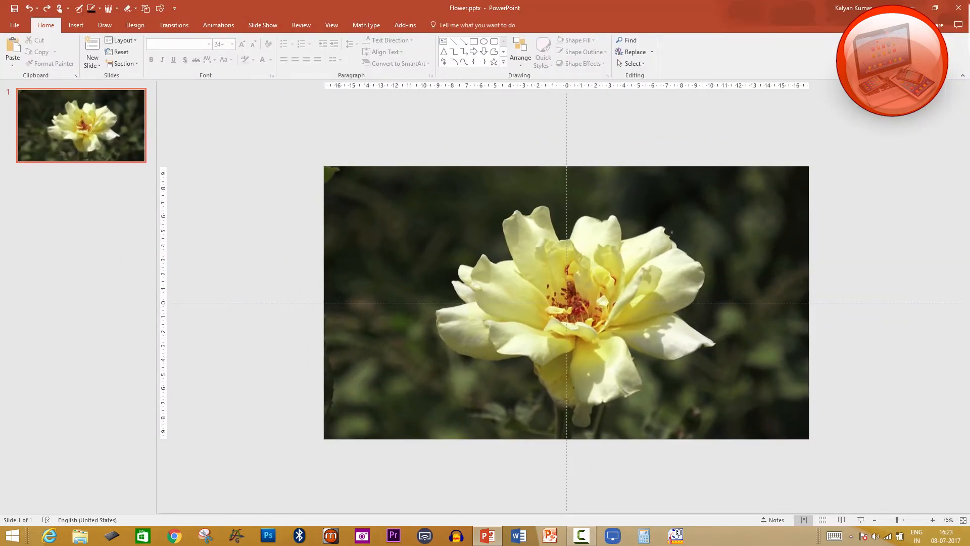
pyautogui.click(958, 6)
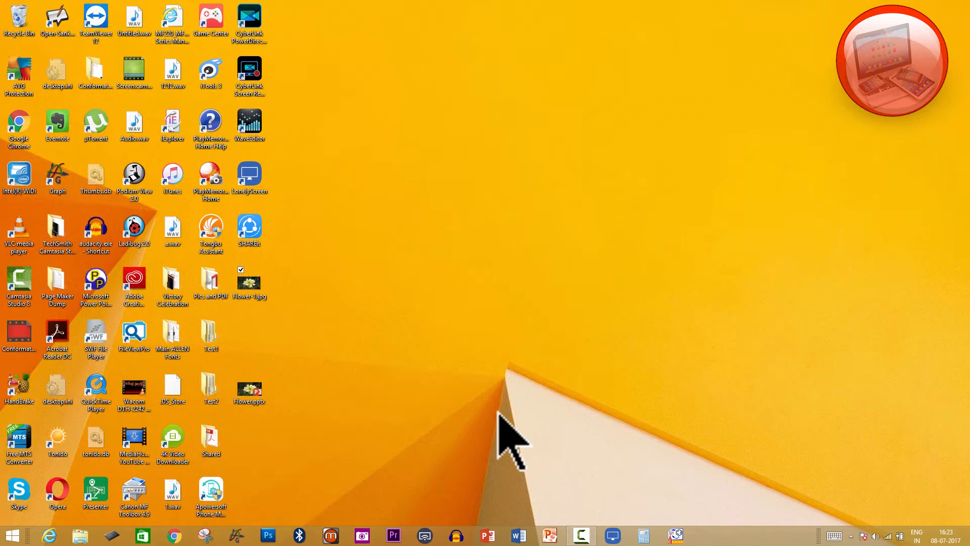
pyautogui.rightClick(7, 538)
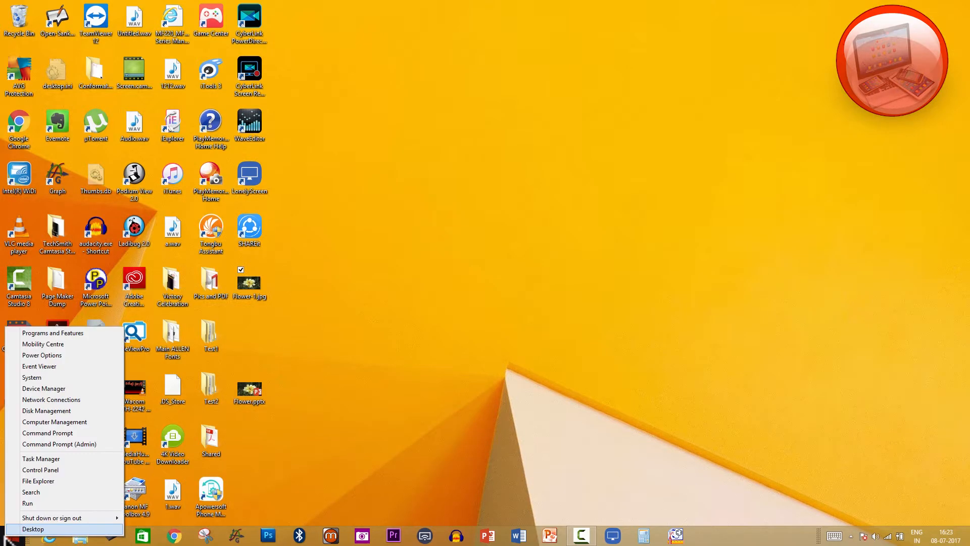
pyautogui.click(42, 507)
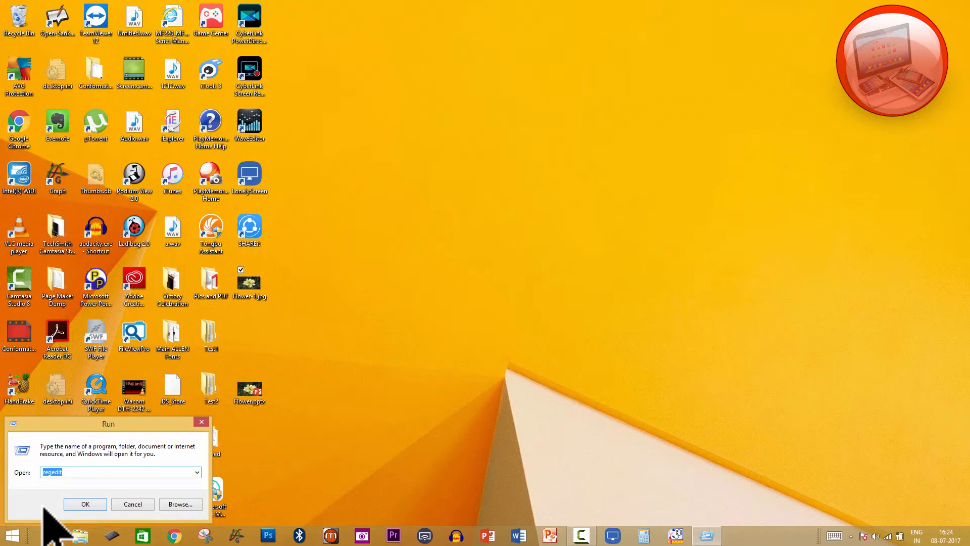
pyautogui.click(70, 471)
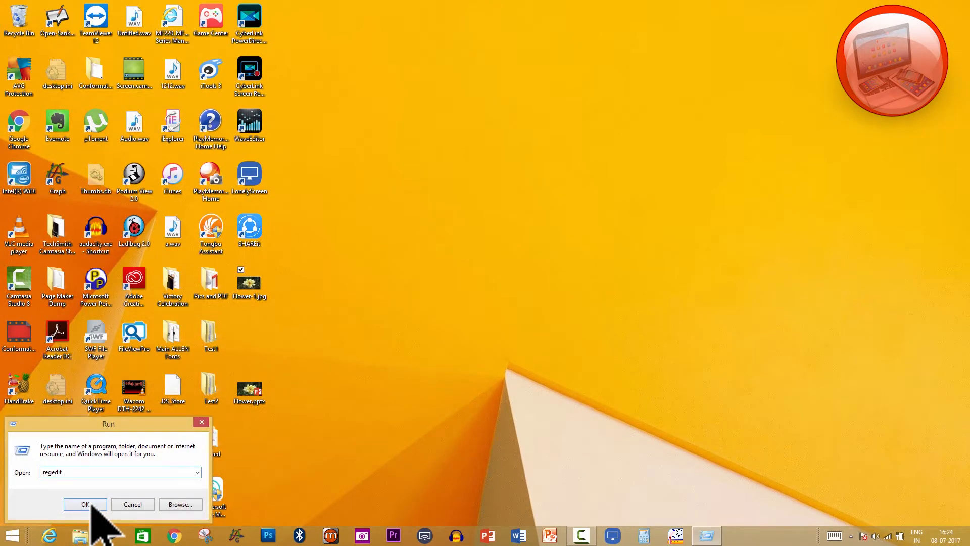
pyautogui.click(91, 504)
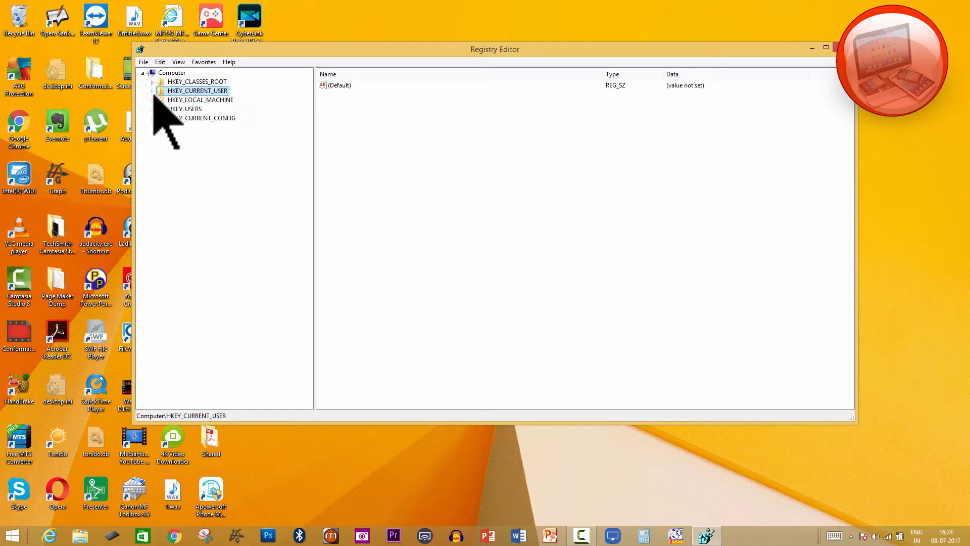
# Expand the registry tree down to HKEY_CURRENT_USER\Software\Microsoft\Office.
pyautogui.click(153, 91)
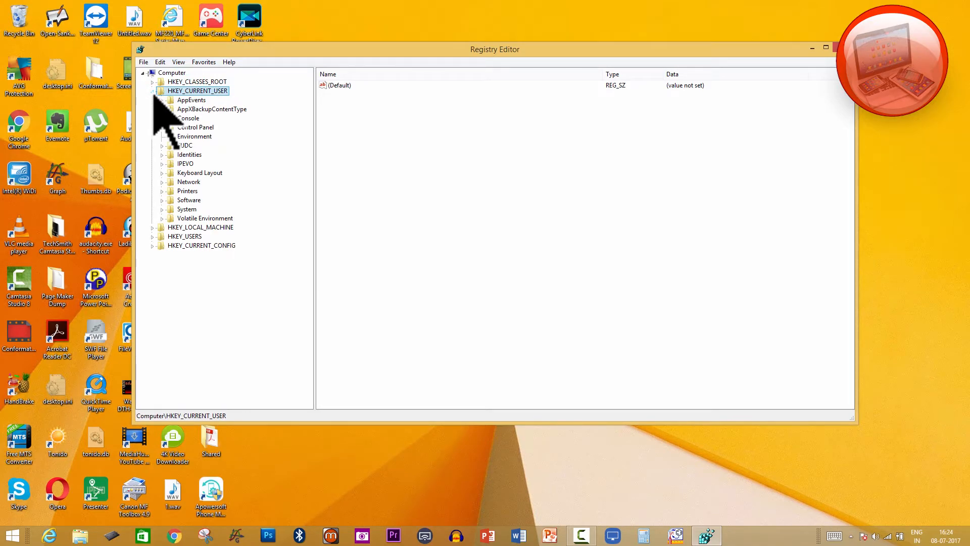
pyautogui.click(163, 201)
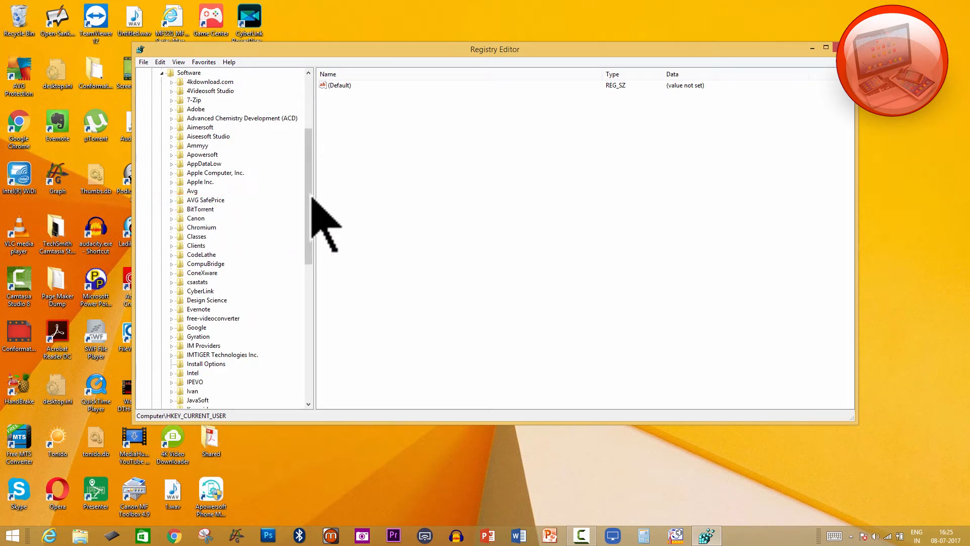
pyautogui.moveTo(310, 199); pyautogui.dragTo(304, 296)
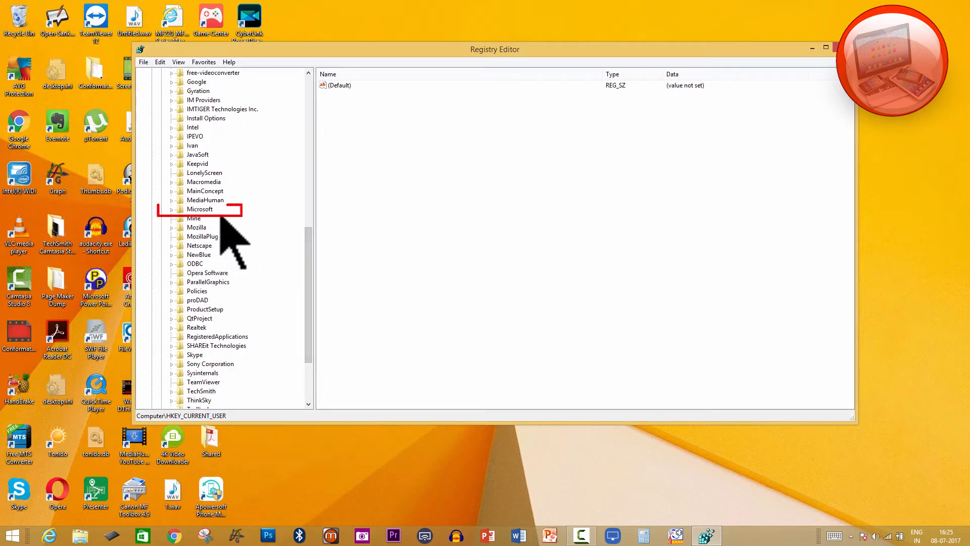
pyautogui.click(171, 210)
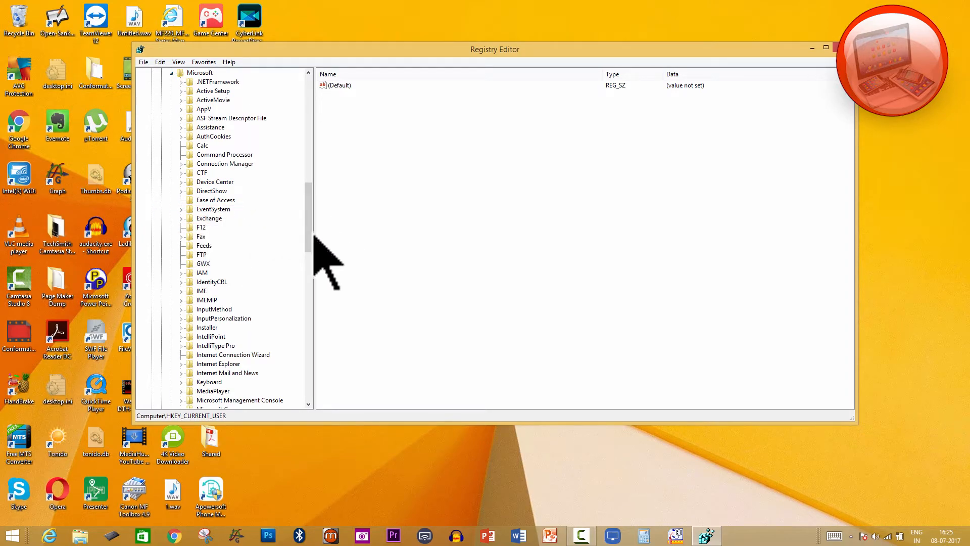
pyautogui.moveTo(309, 238); pyautogui.dragTo(309, 298)
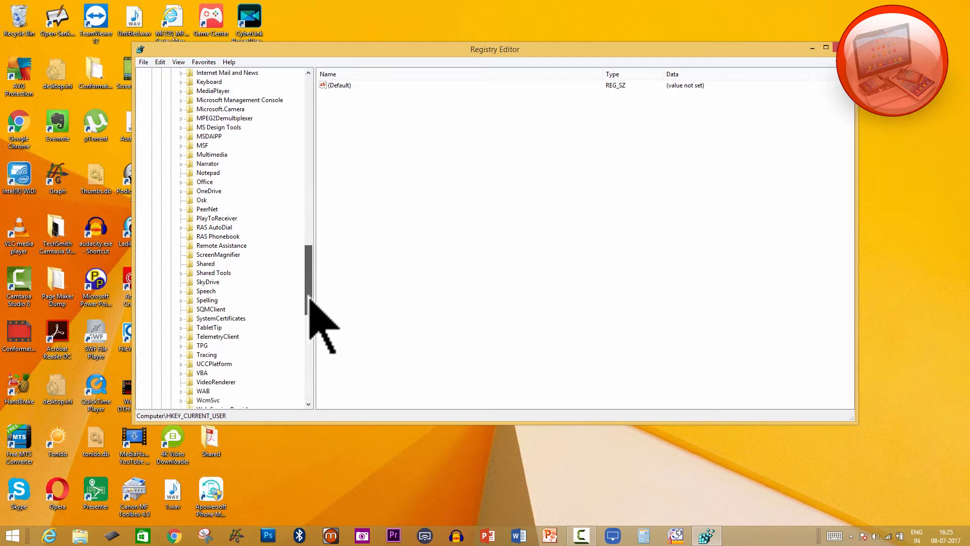
pyautogui.click(182, 183)
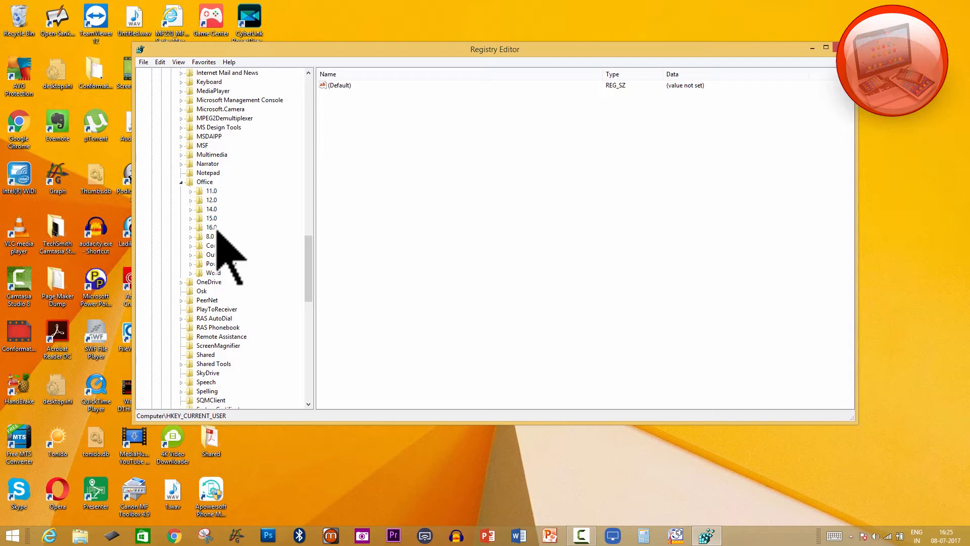
# Open the PowerPoint\Options key under the 16.0 Office version for PowerPoint 2016.
pyautogui.click(190, 236)
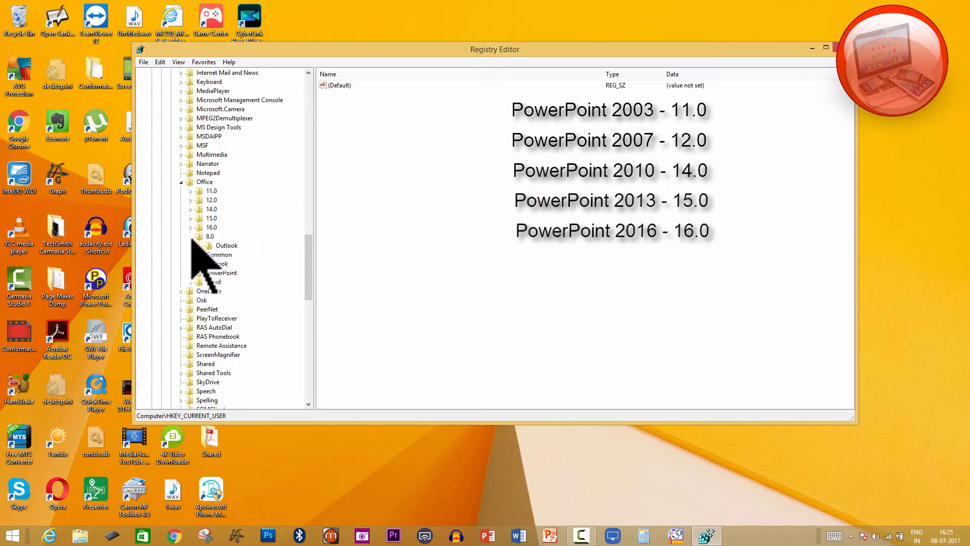
pyautogui.click(190, 237)
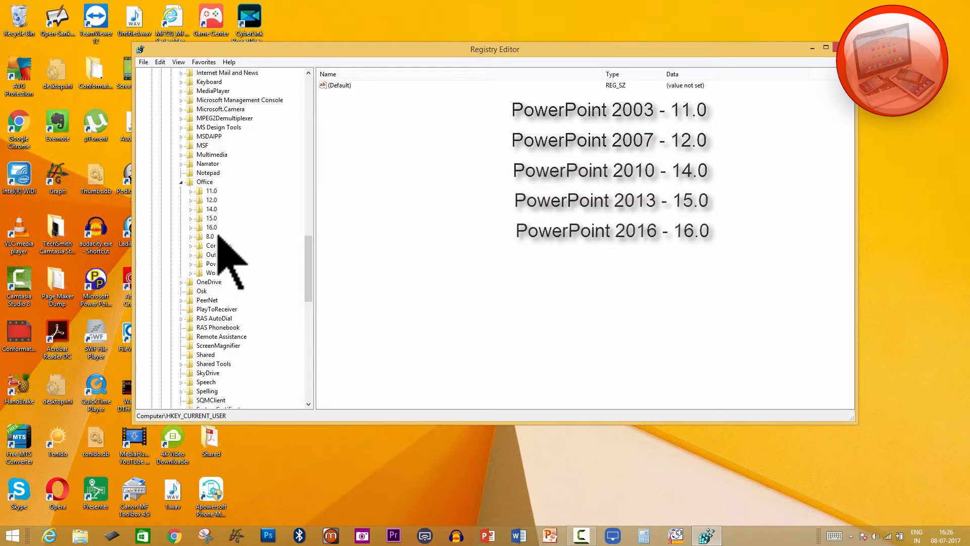
pyautogui.click(191, 228)
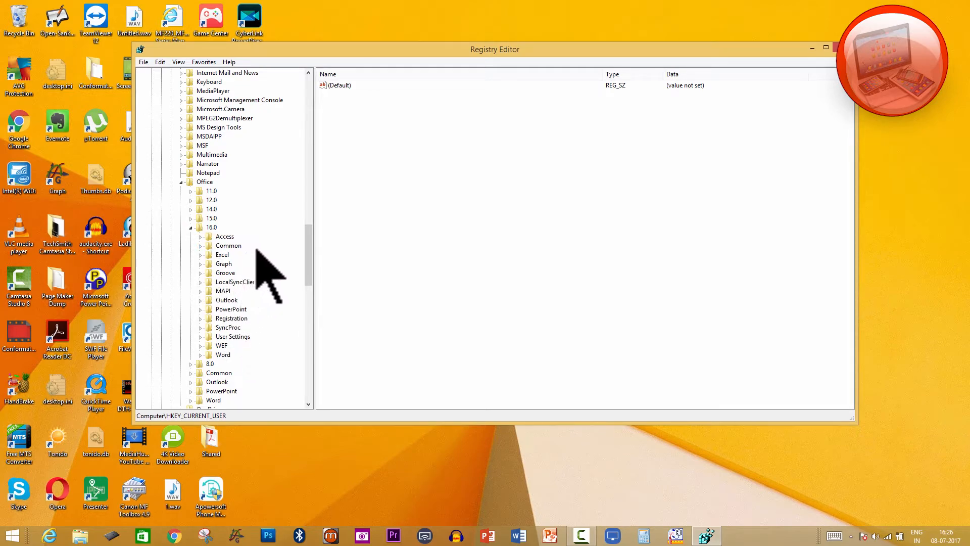
pyautogui.click(201, 310)
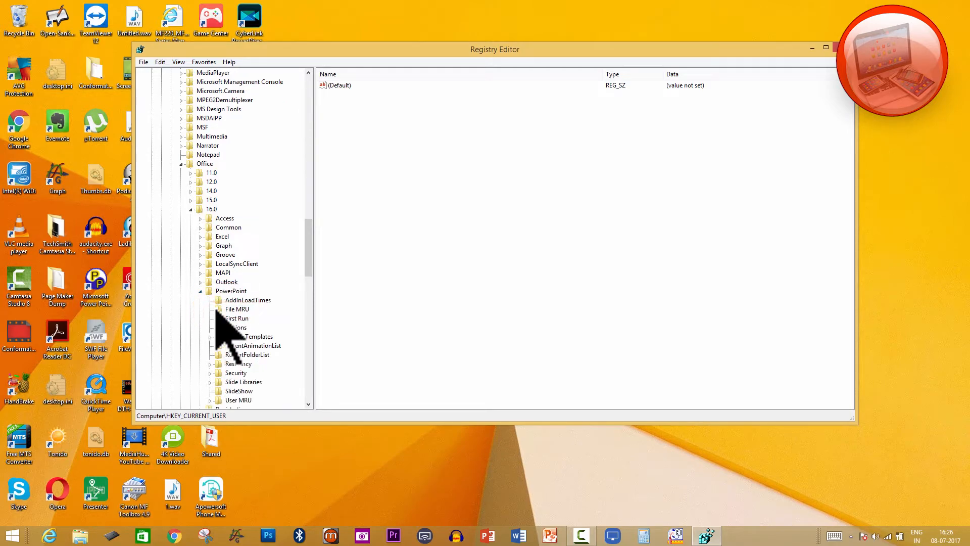
pyautogui.scroll(-6, 304, 285)
pyautogui.scroll(-1, 304, 285)
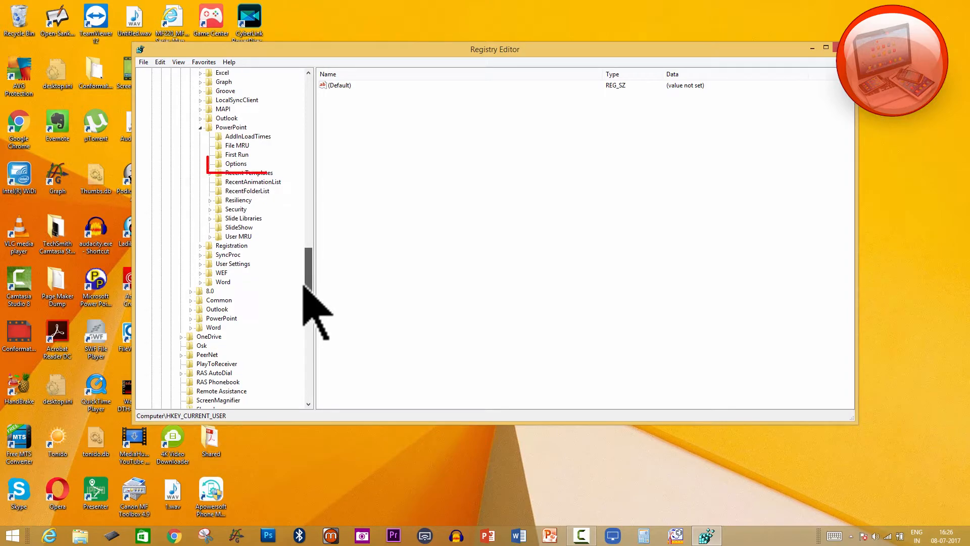
pyautogui.click(238, 165)
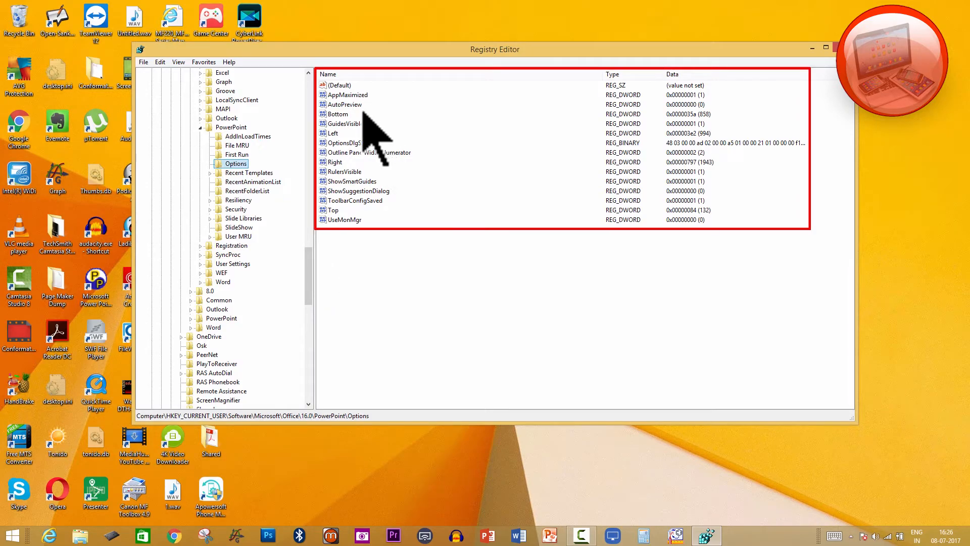
# Create a DWORD (32-bit) value named ExportBitmapResolution in the PowerPoint Options key.
pyautogui.click(389, 264)
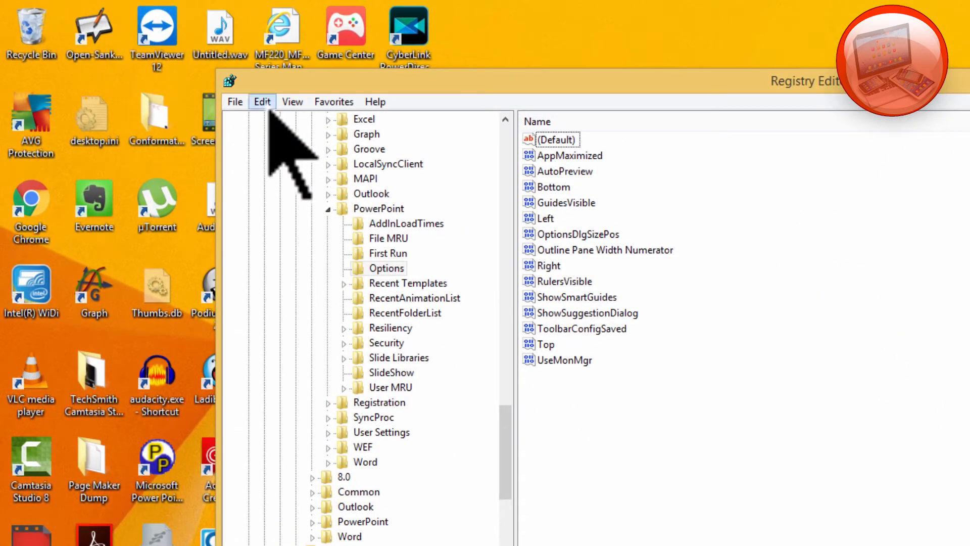
pyautogui.click(270, 109)
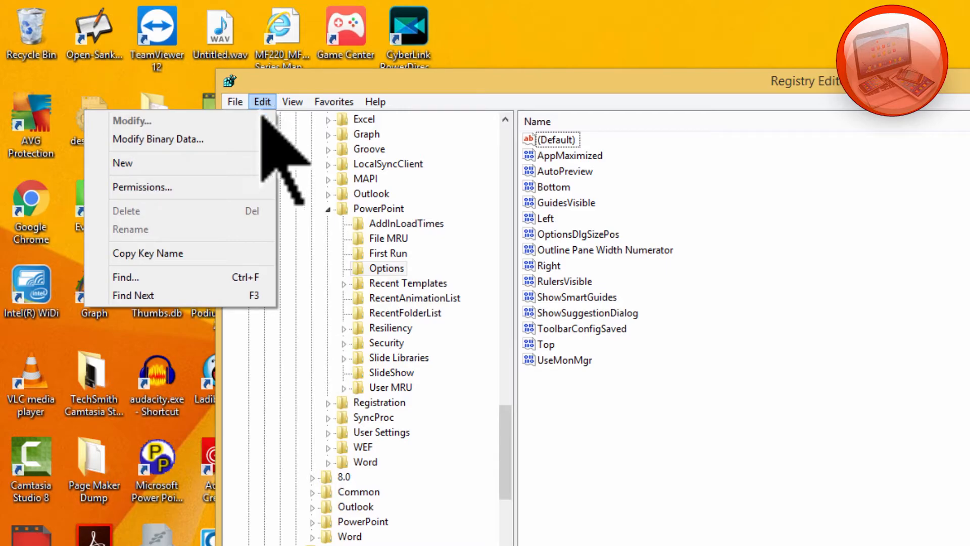
pyautogui.moveTo(234, 170)
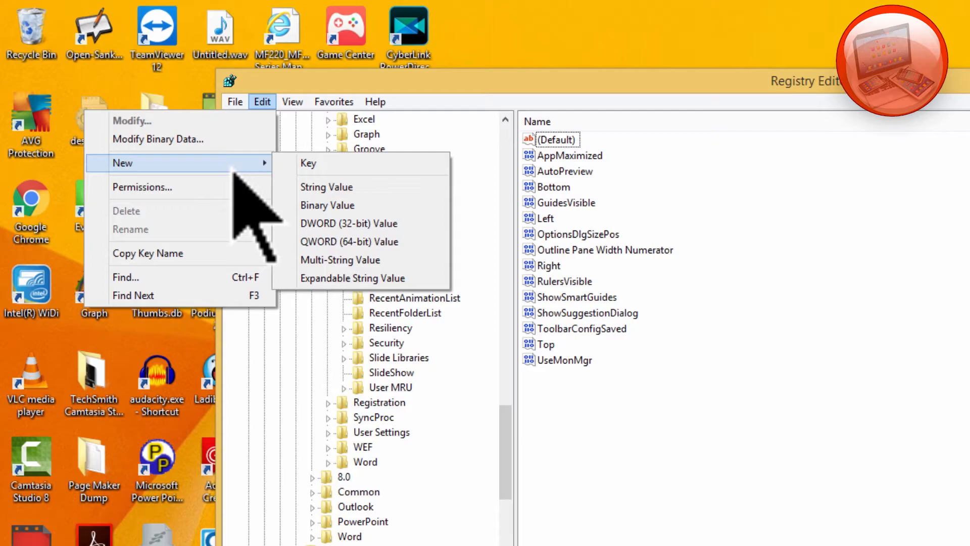
pyautogui.click(418, 225)
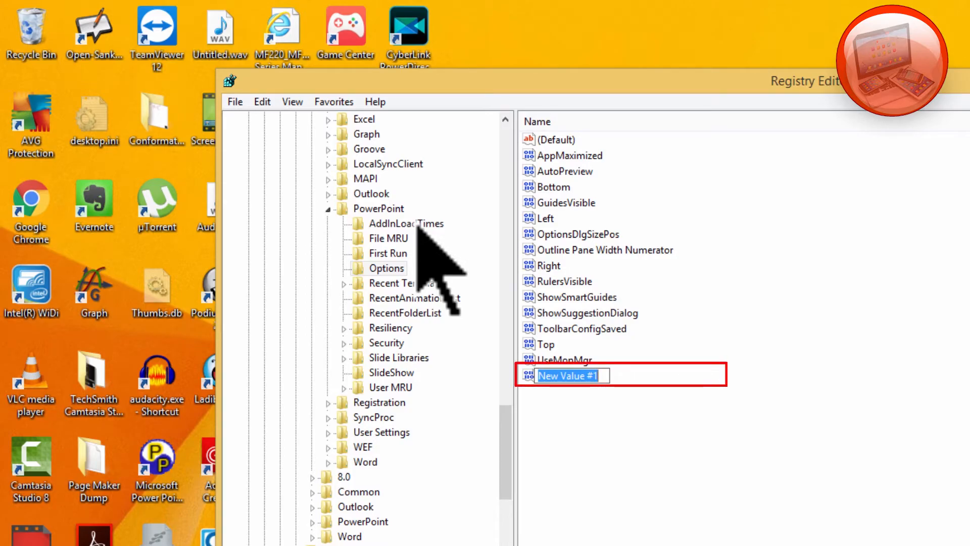
pyautogui.write('Export')
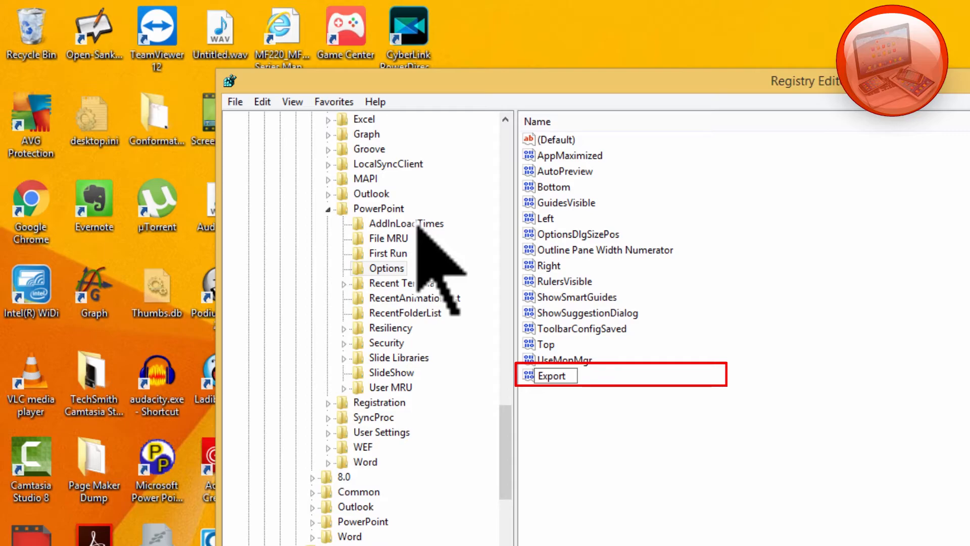
pyautogui.write('BitmapResolution')
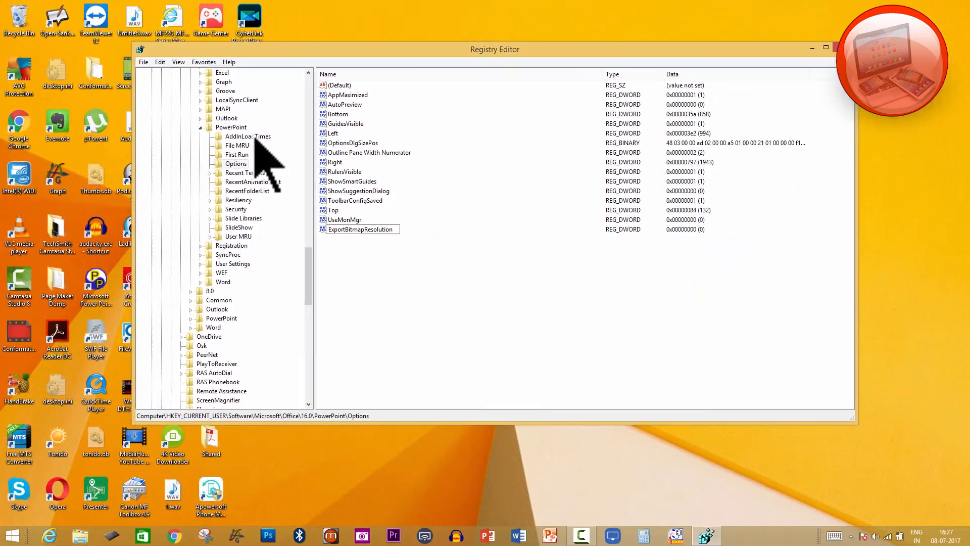
pyautogui.press('Return')
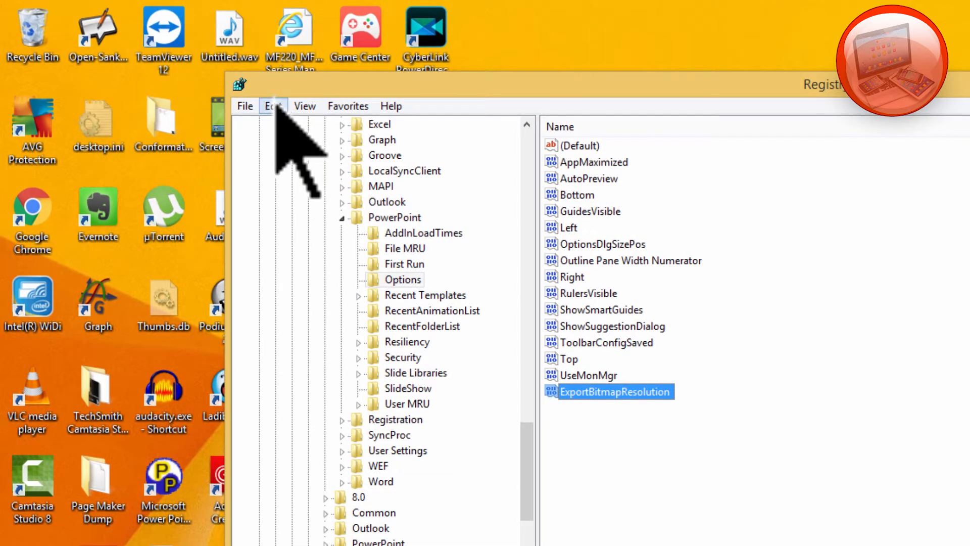
# Set the ExportBitmapResolution value data to decimal 307 and close the Registry Editor.
pyautogui.click(273, 106)
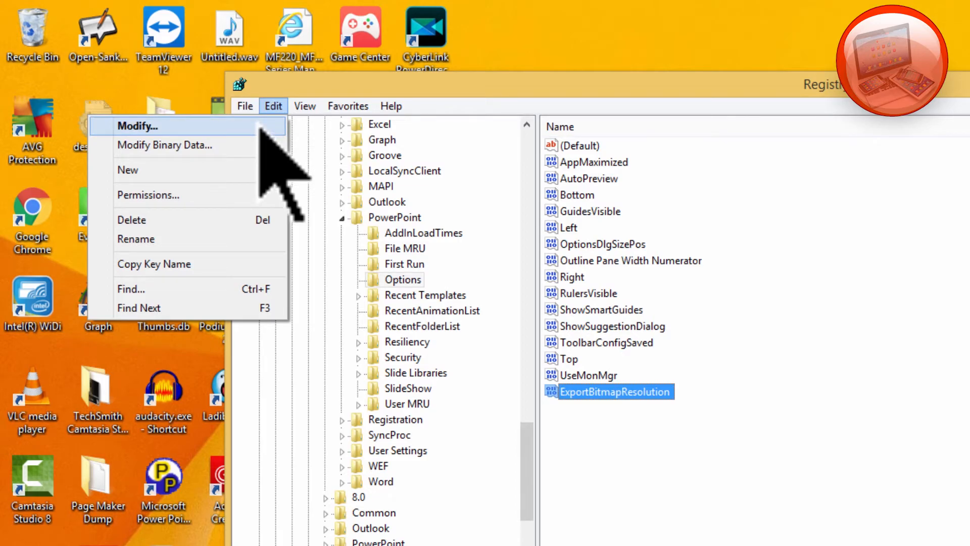
pyautogui.click(260, 127)
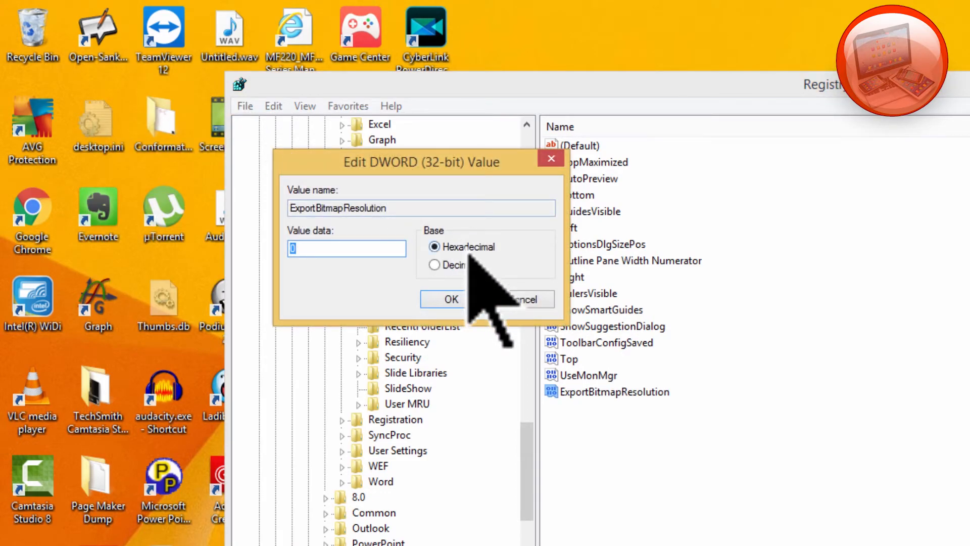
pyautogui.click(464, 268)
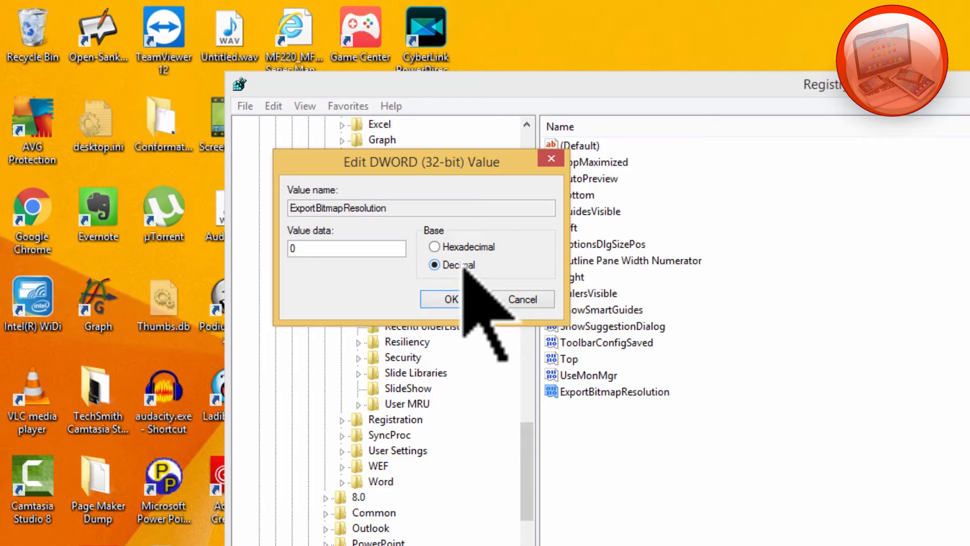
pyautogui.doubleClick(354, 246)
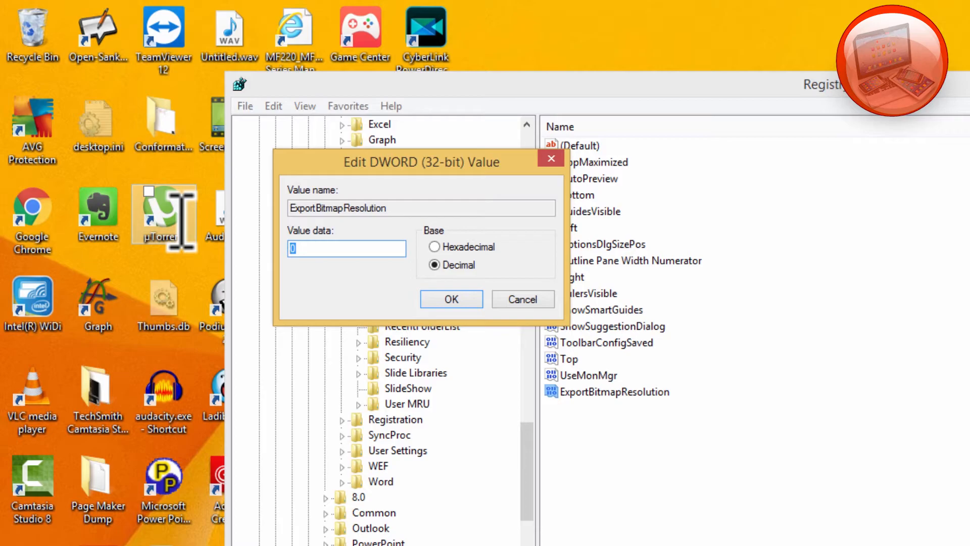
pyautogui.write('307')
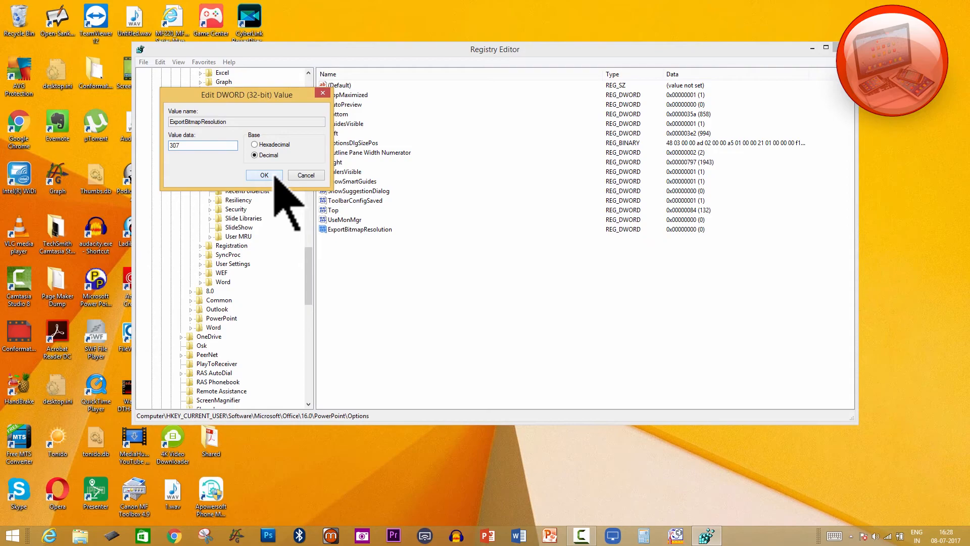
pyautogui.click(276, 175)
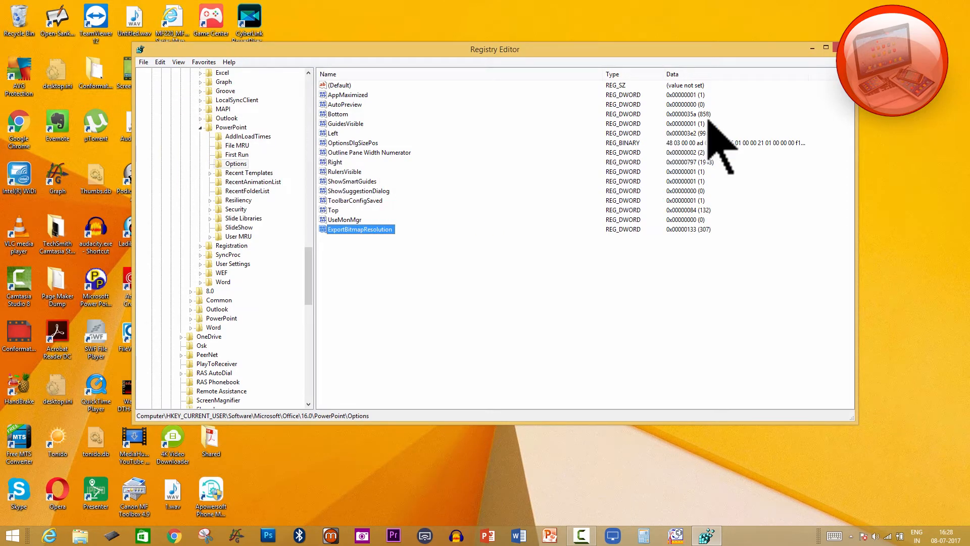
pyautogui.click(846, 48)
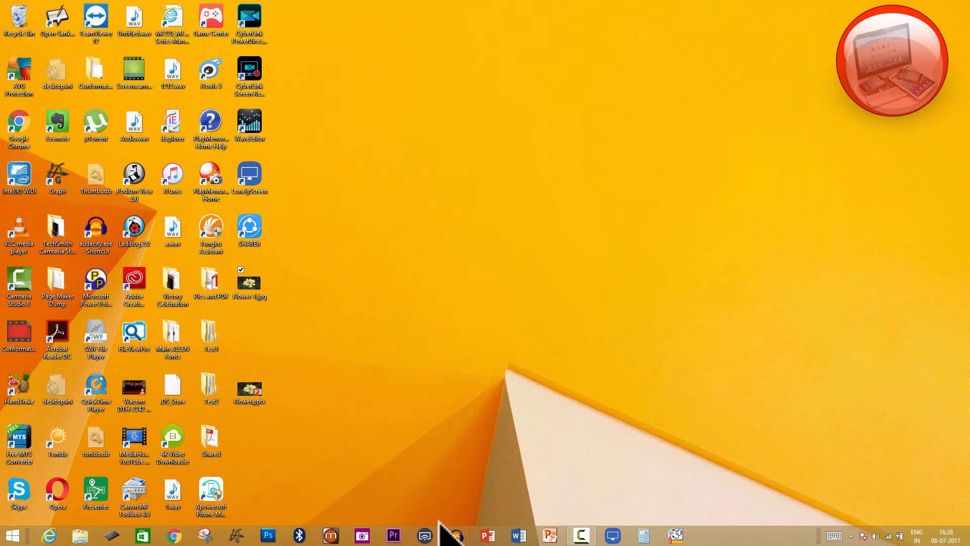
# Open Flower.pptx from the desktop and bring up the full Save As dialog for the Desktop folder.
pyautogui.doubleClick(252, 392)
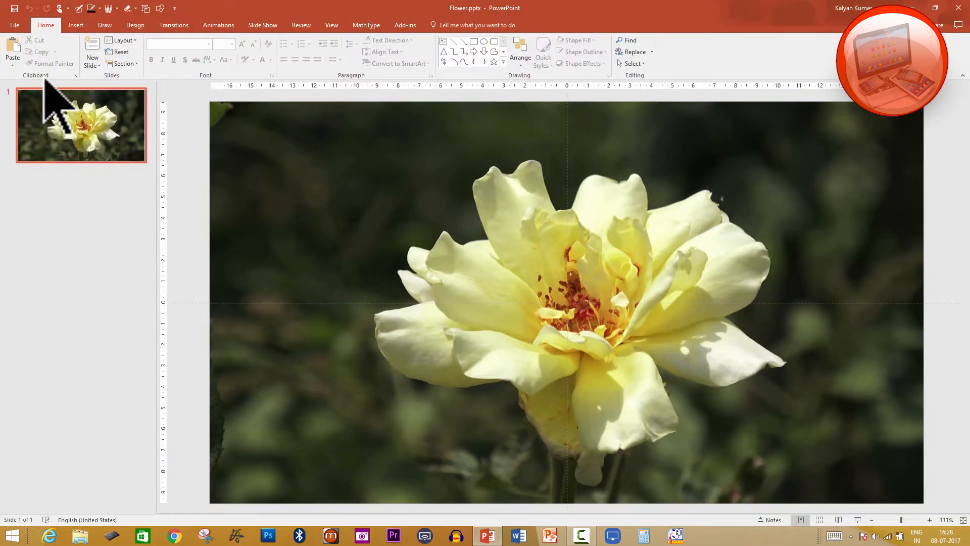
pyautogui.click(22, 28)
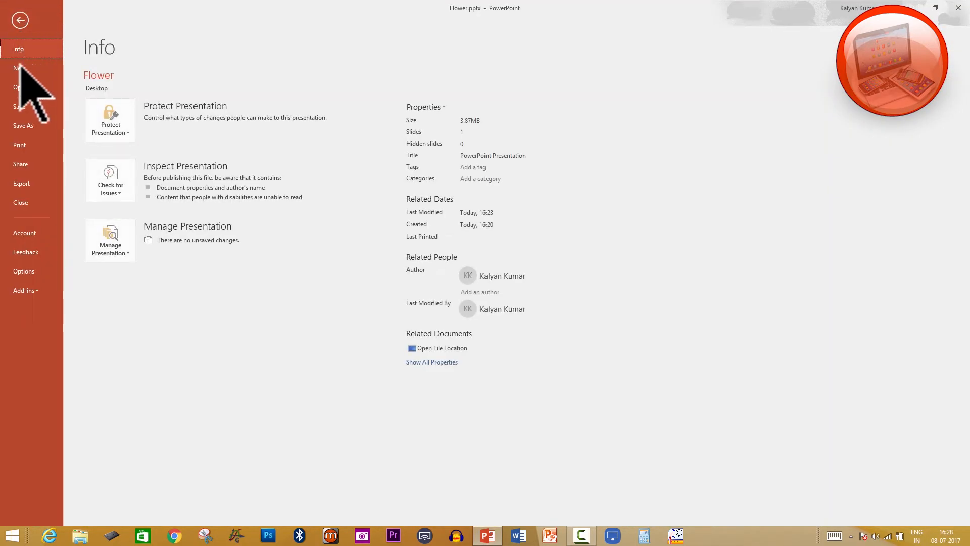
pyautogui.click(34, 127)
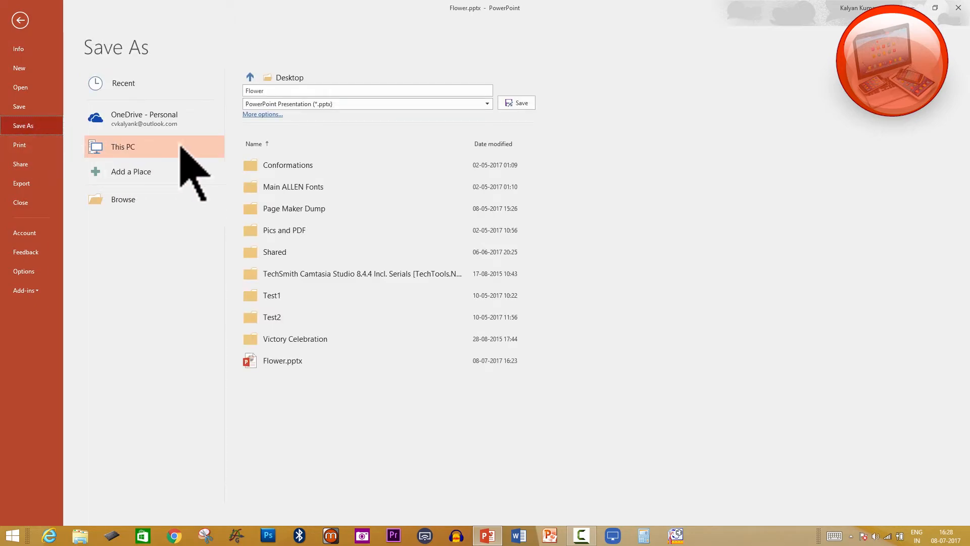
pyautogui.click(261, 115)
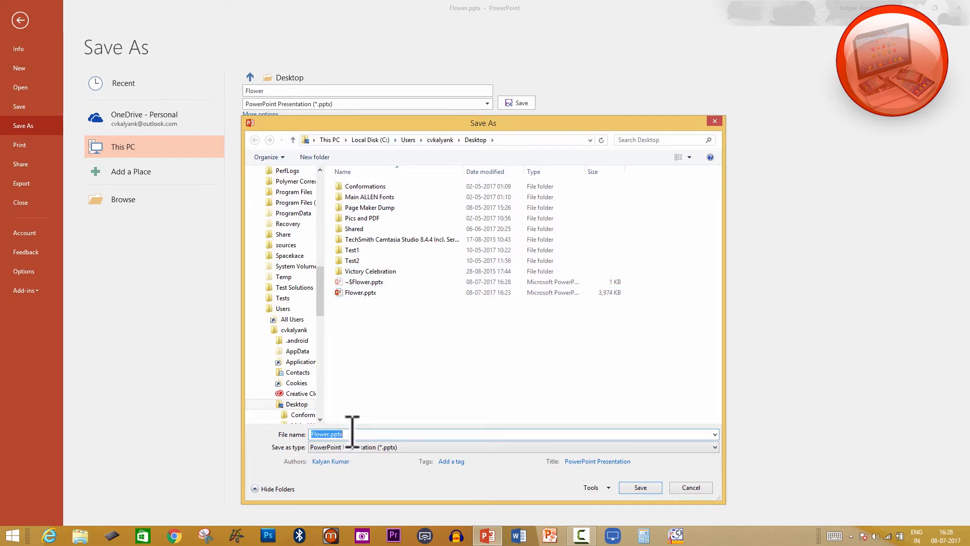
# Export the current flower slide to the Desktop as a JPEG named Flower-2, and minimize the presentation window.
pyautogui.write('Flowe')
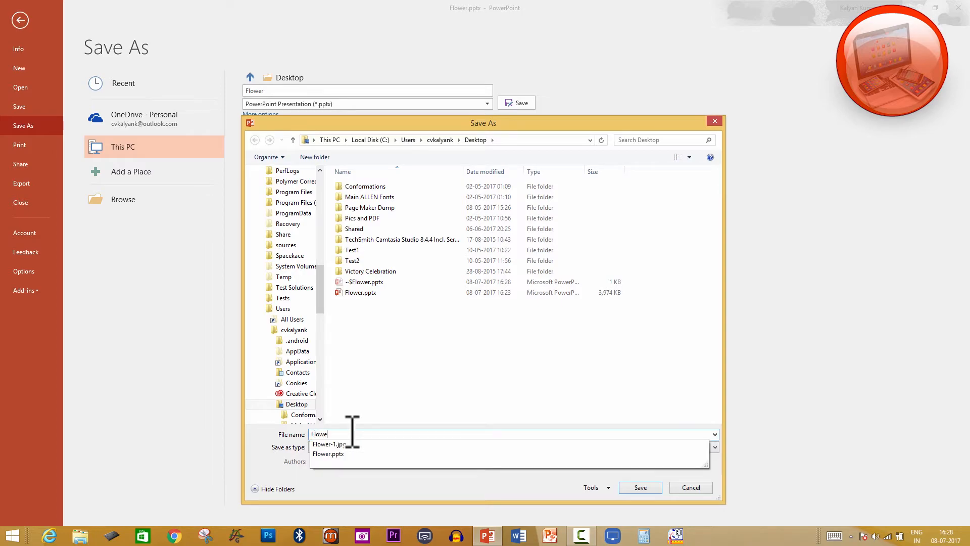
pyautogui.write('r-2')
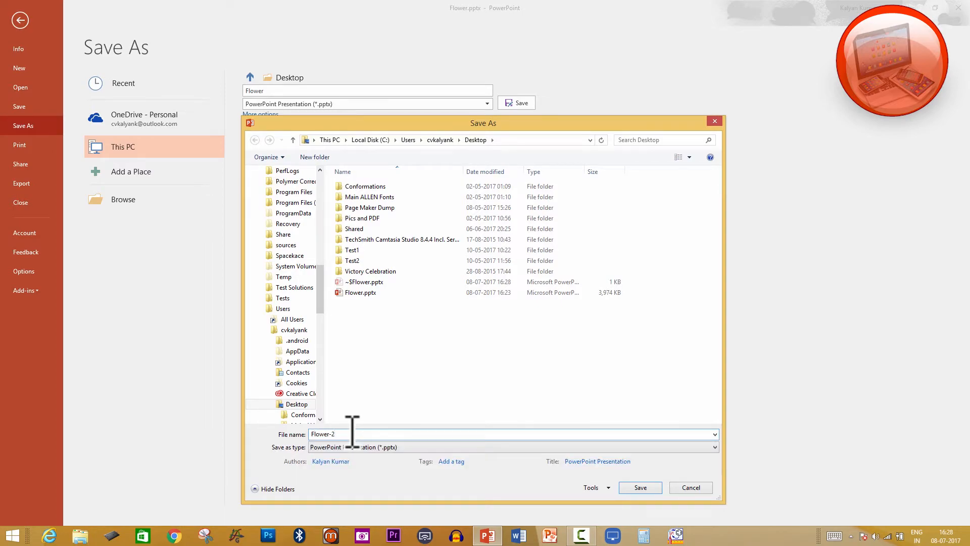
pyautogui.click(374, 446)
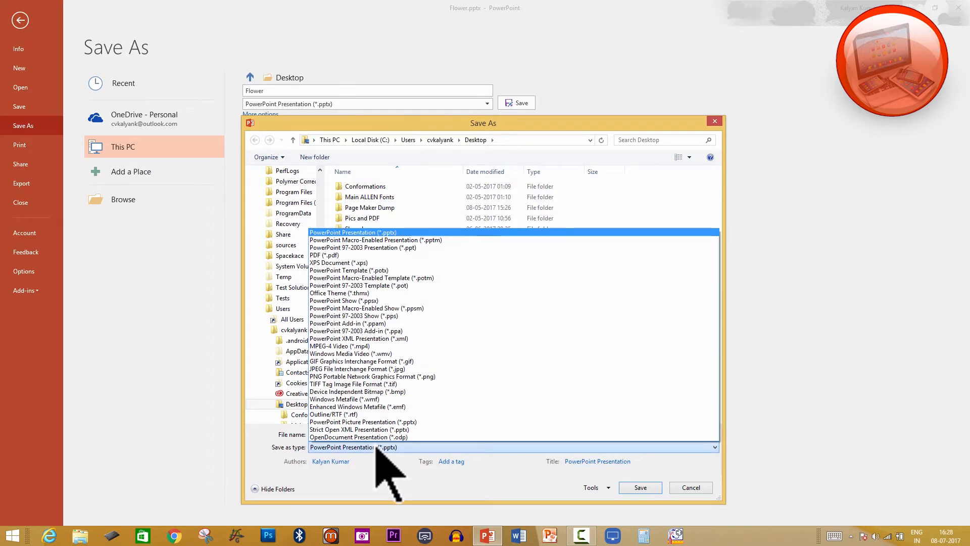
pyautogui.click(347, 370)
pyautogui.click(652, 488)
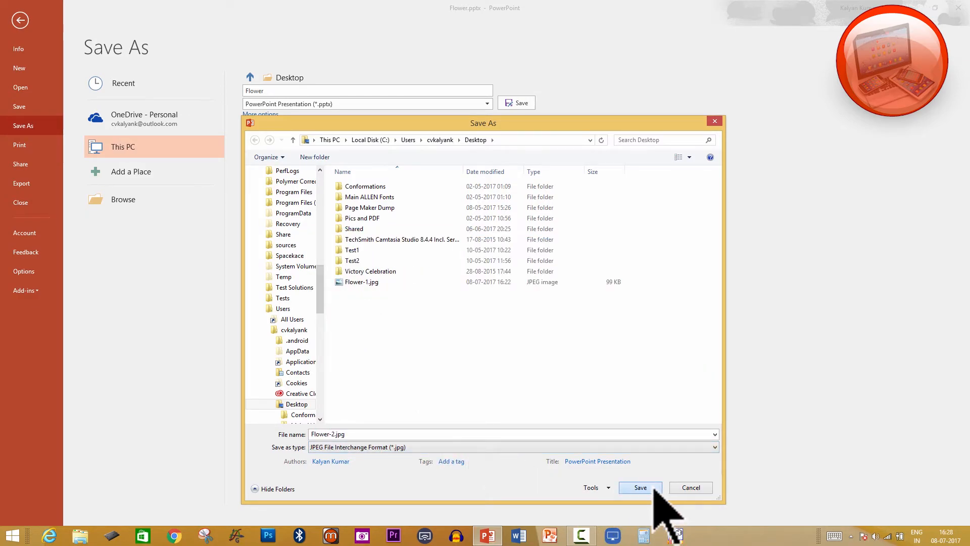
pyautogui.click(499, 299)
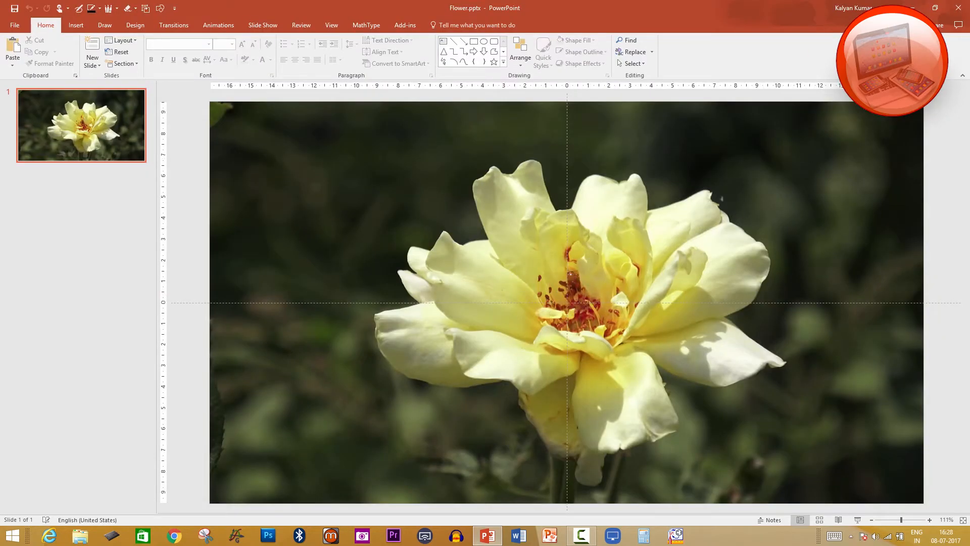
pyautogui.click(913, 6)
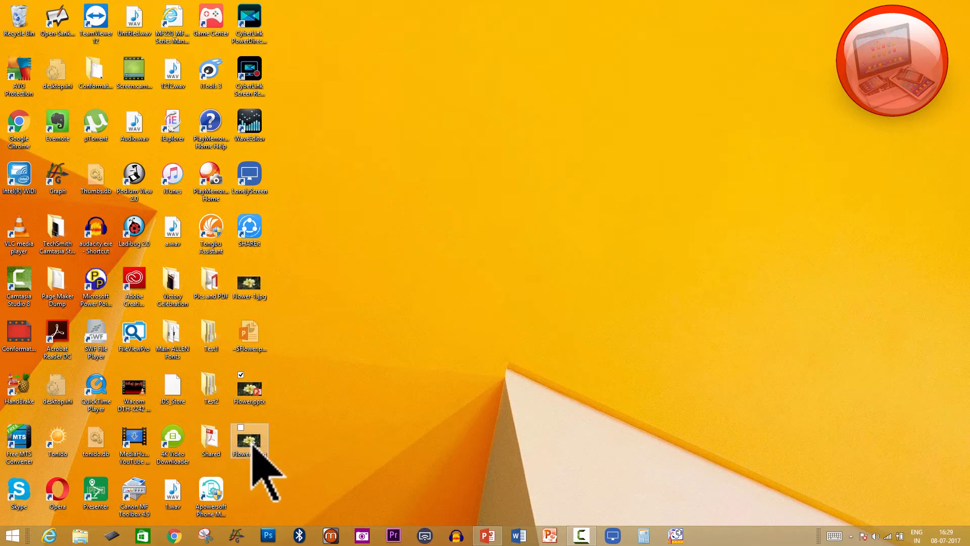
# Check the file size, pixel dimensions and dpi of Flower-1.jpg in its file properties, and close them.
pyautogui.rightClick(239, 288)
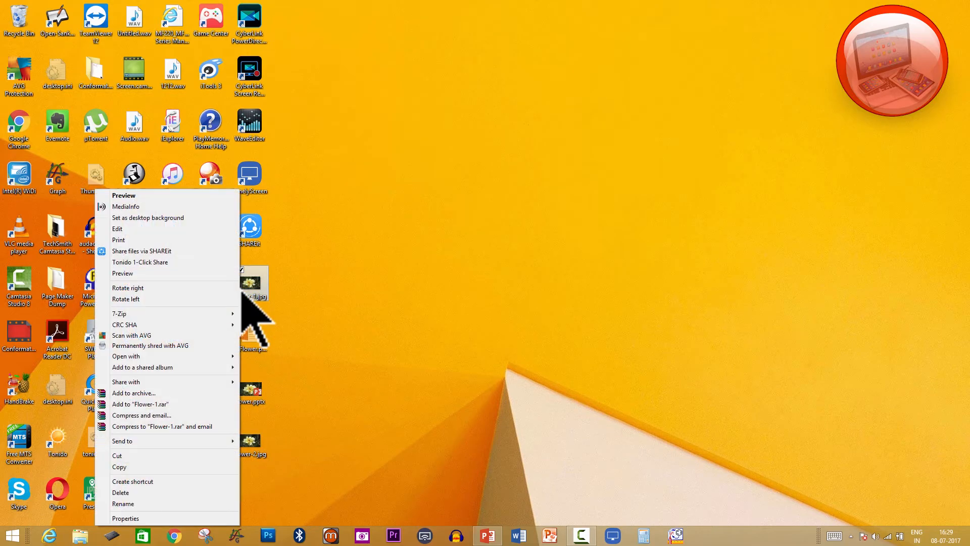
pyautogui.click(212, 517)
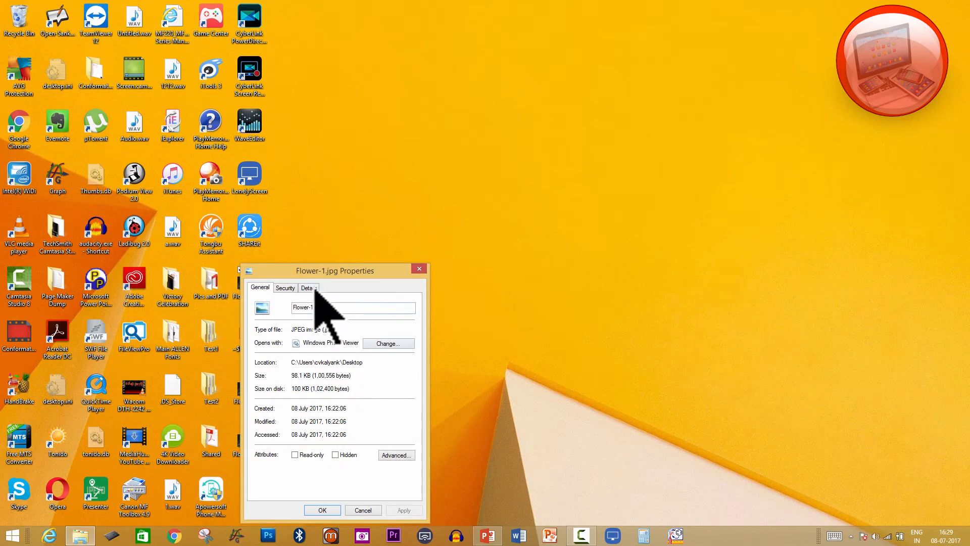
pyautogui.click(314, 288)
pyautogui.click(260, 288)
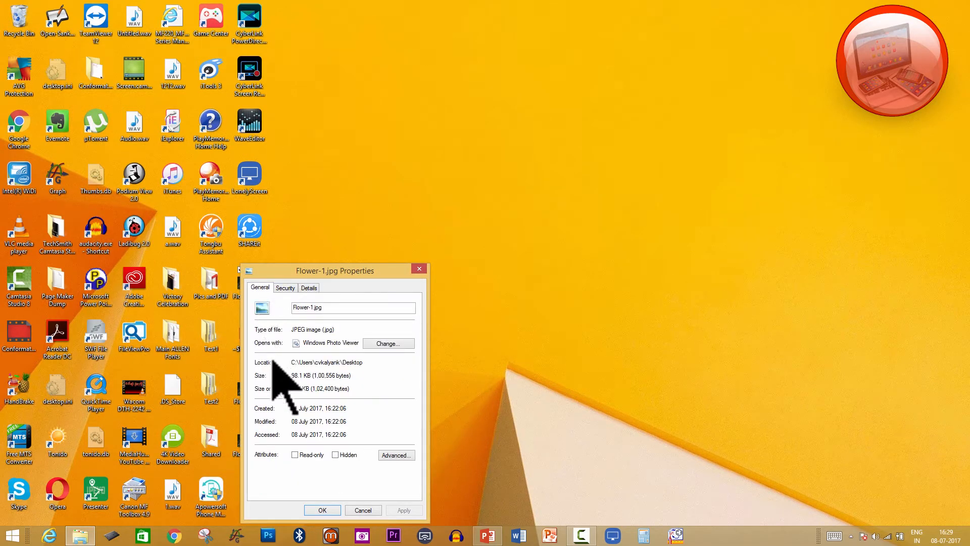
pyautogui.click(310, 288)
pyautogui.scroll(-2, 316, 400)
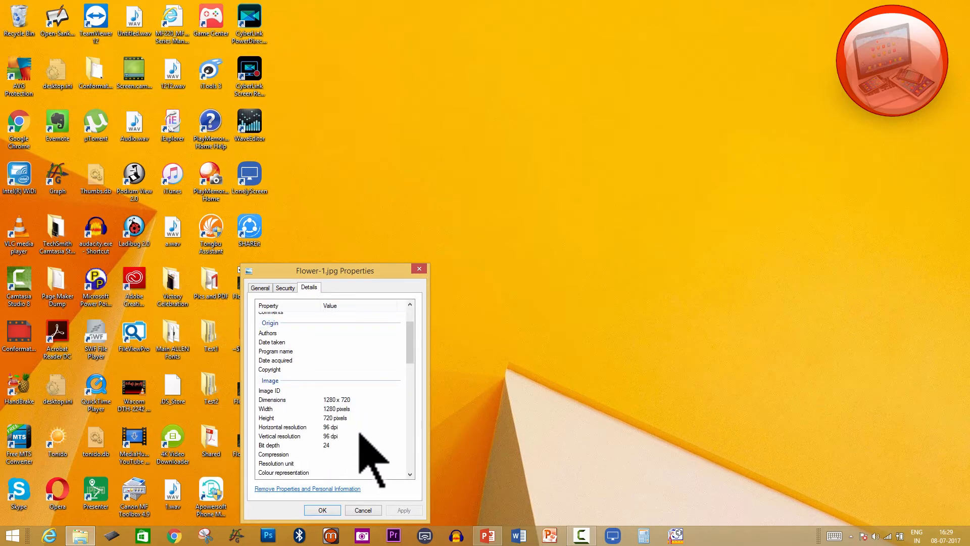
pyautogui.click(370, 510)
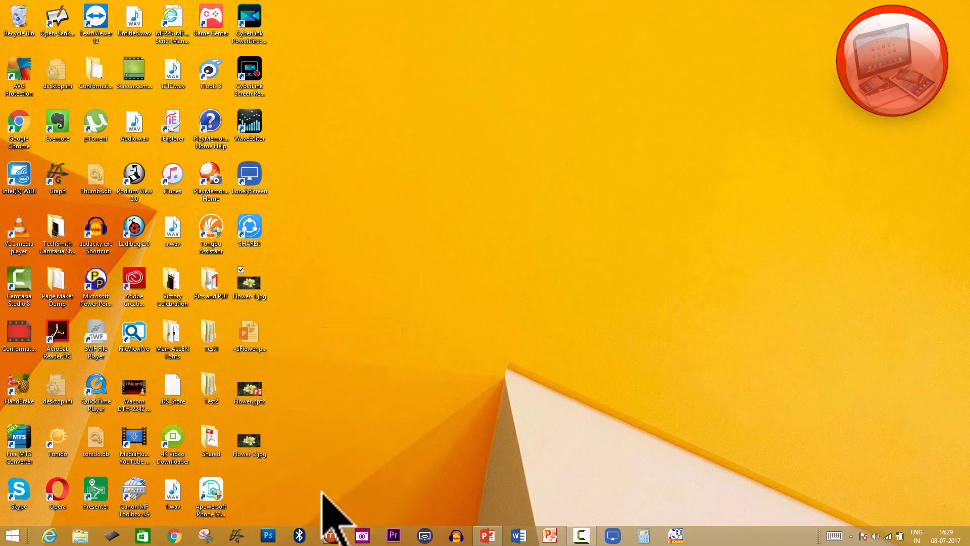
# Inspect the file properties of Flower-2.jpg for its pixel dimensions and horizontal and vertical resolution.
pyautogui.rightClick(254, 454)
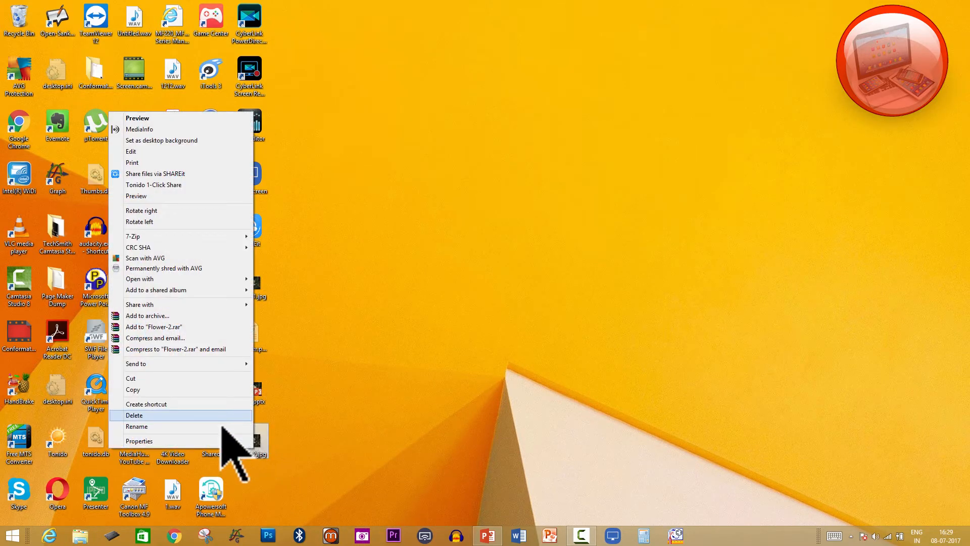
pyautogui.click(215, 441)
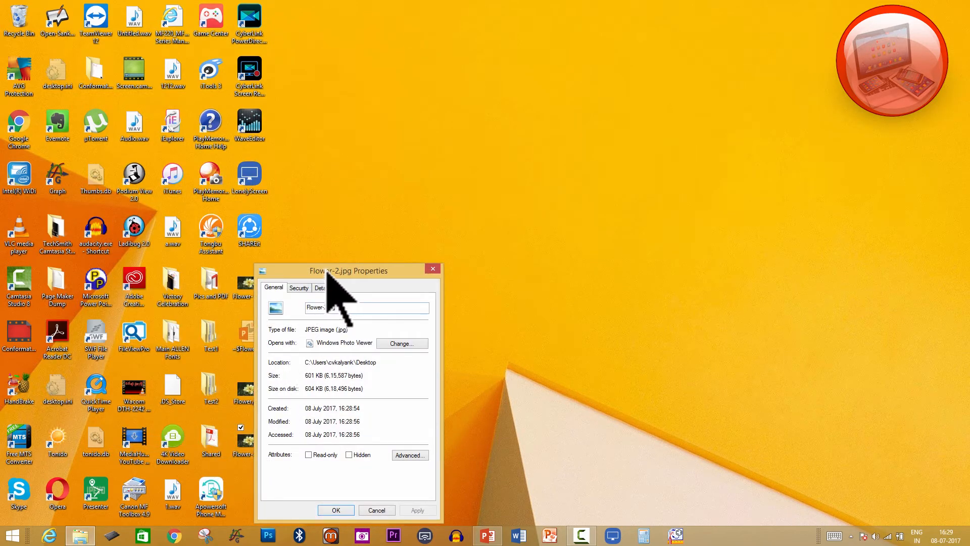
pyautogui.moveTo(322, 272); pyautogui.dragTo(397, 103)
pyautogui.click(399, 119)
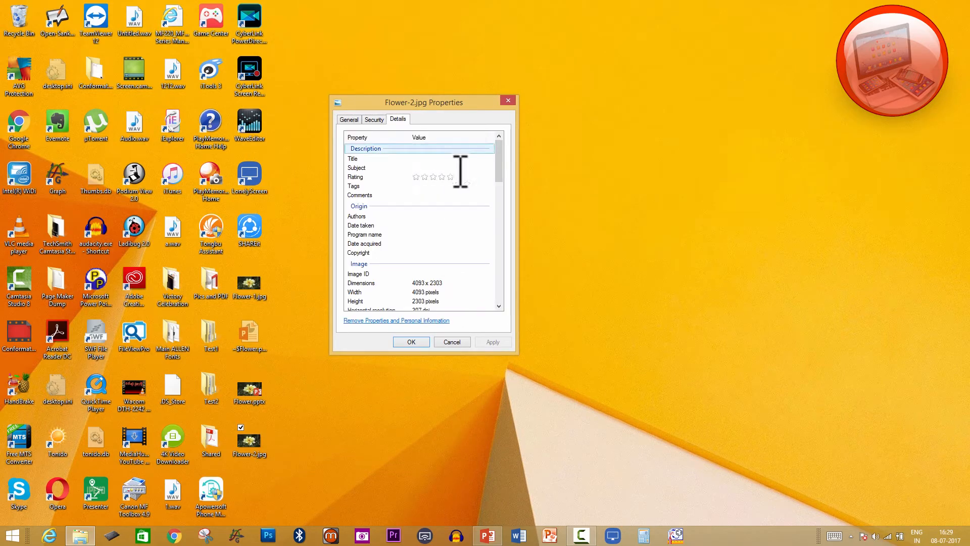
pyautogui.scroll(-2, 500, 172)
pyautogui.scroll(-1, 501, 174)
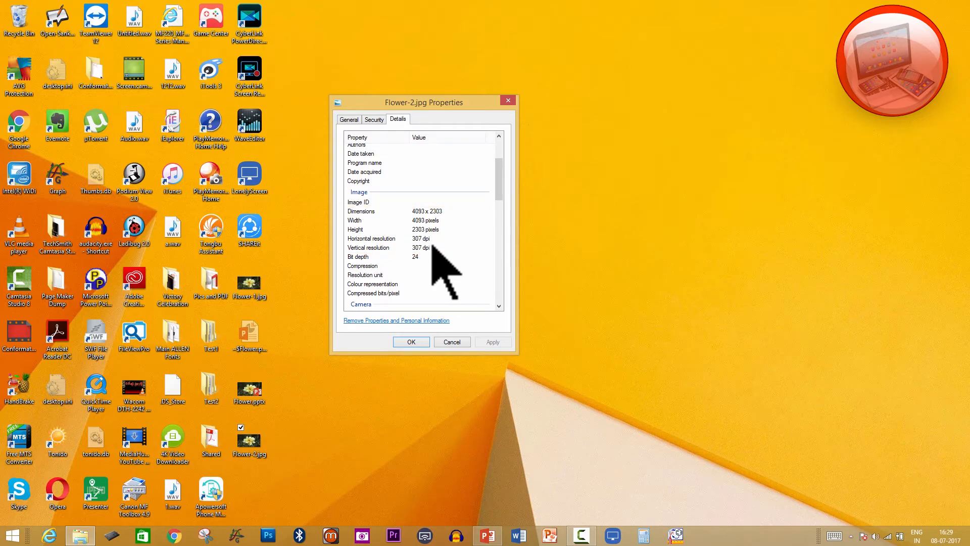
pyautogui.moveTo(498, 171); pyautogui.dragTo(498, 181)
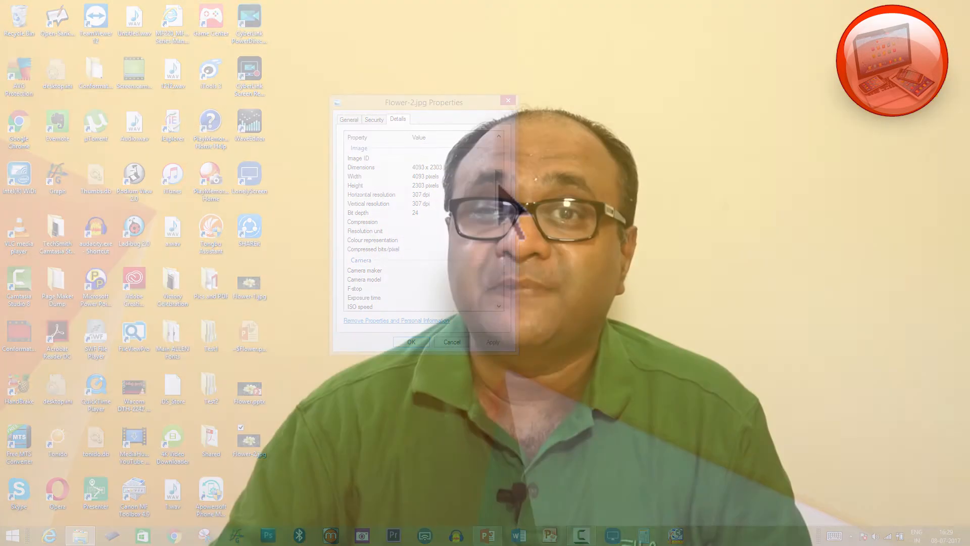